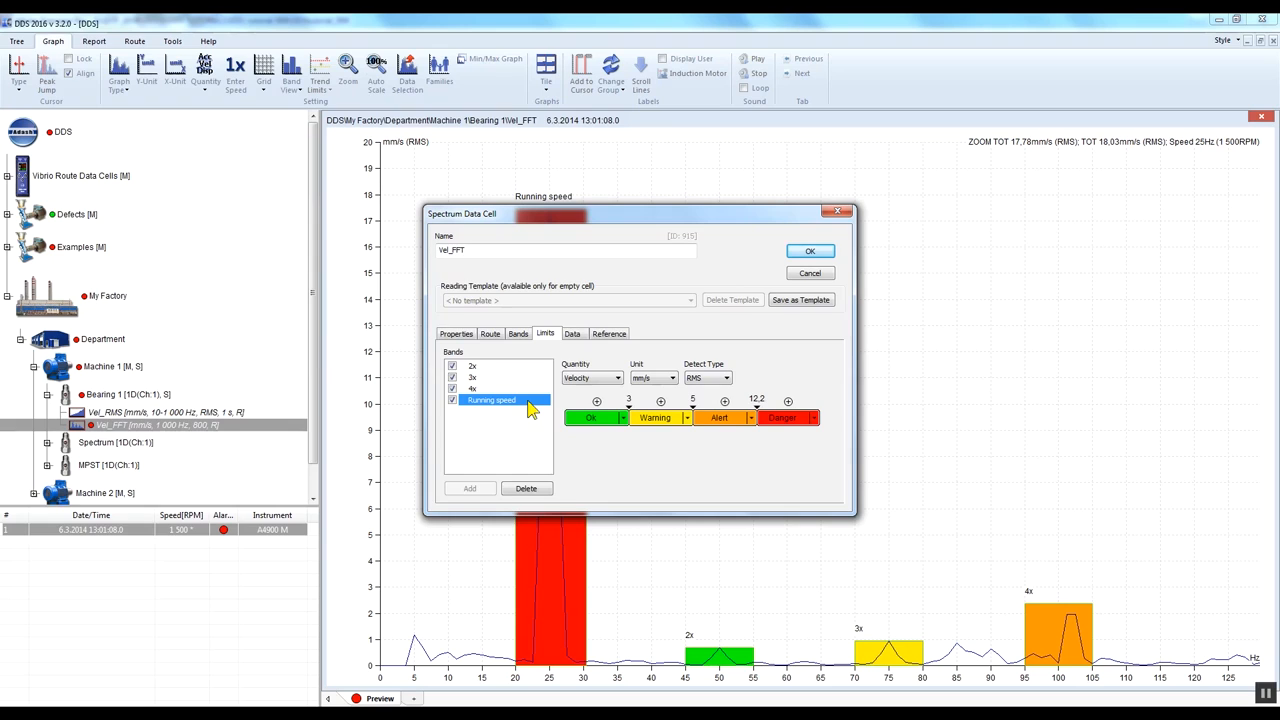
# - Review the alarm limits of the 2x band in the Vel_FFT cell and close its properties
pyautogui.click(497, 367)
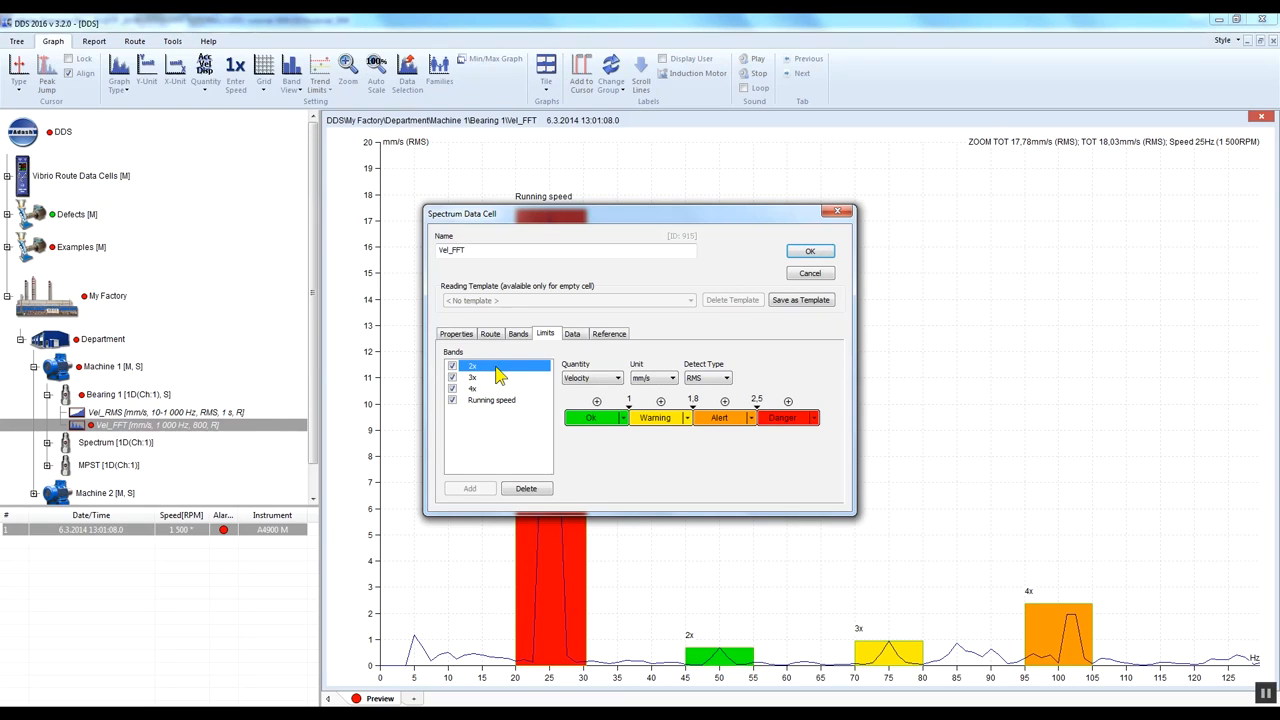
pyautogui.click(829, 252)
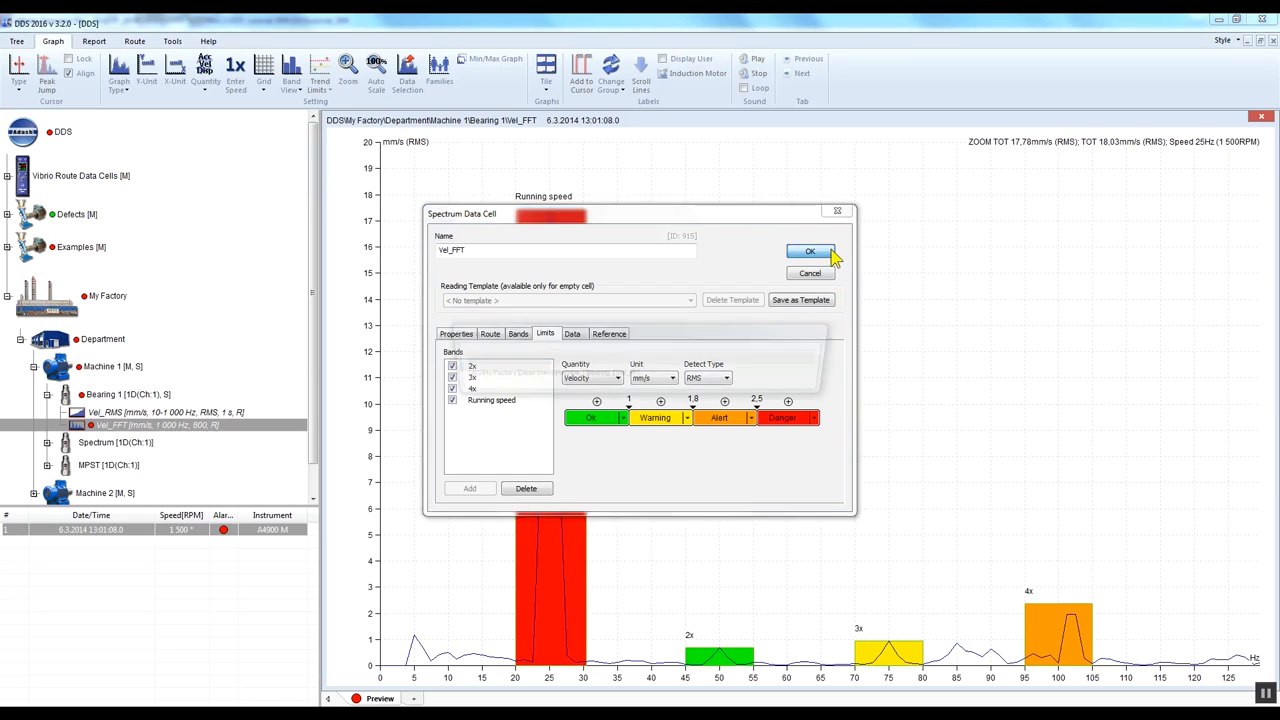
pyautogui.moveTo(526, 683); pyautogui.dragTo(345, 673)
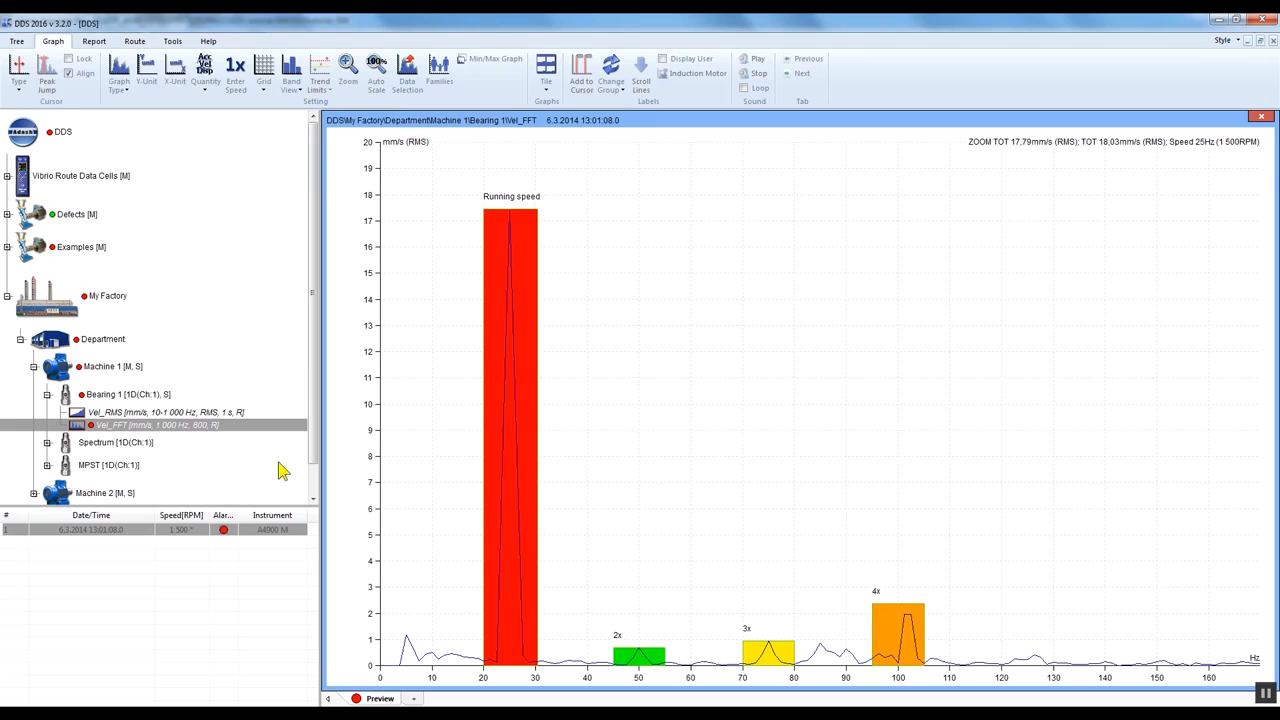
# - Set the band view of the Vel_FFT spectrum graph to With Limits
pyautogui.click(294, 78)
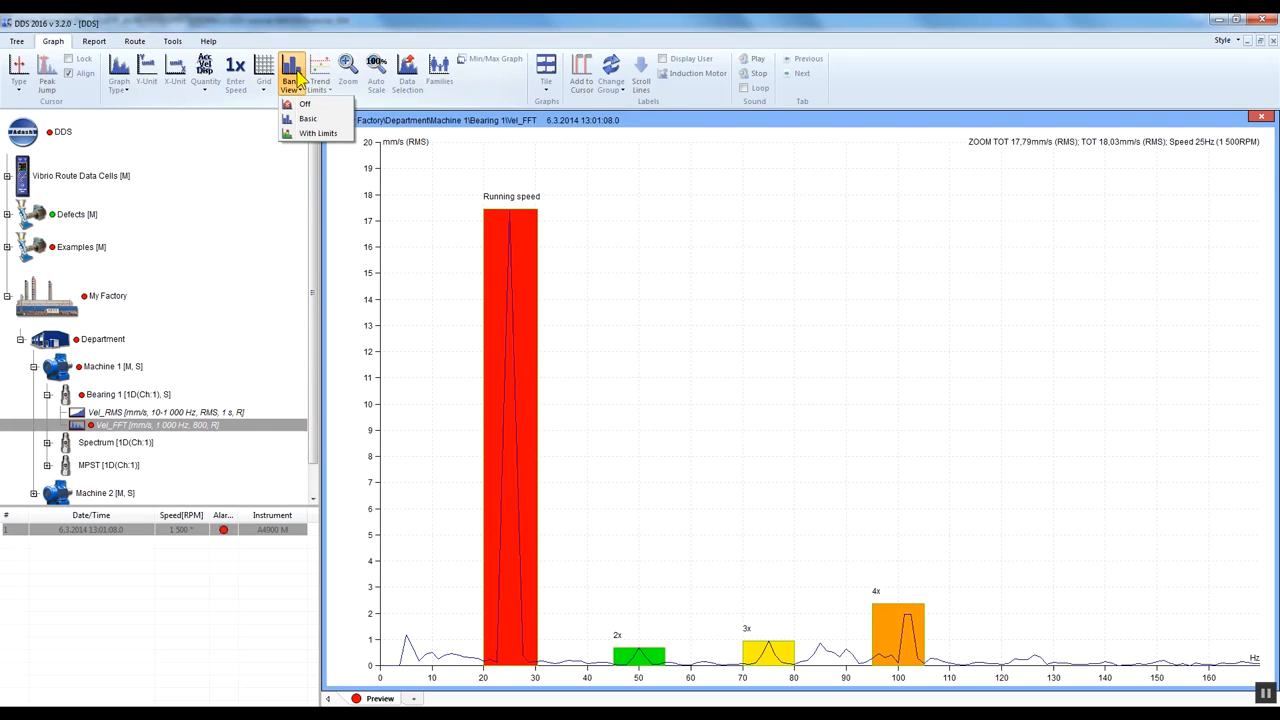
pyautogui.click(304, 133)
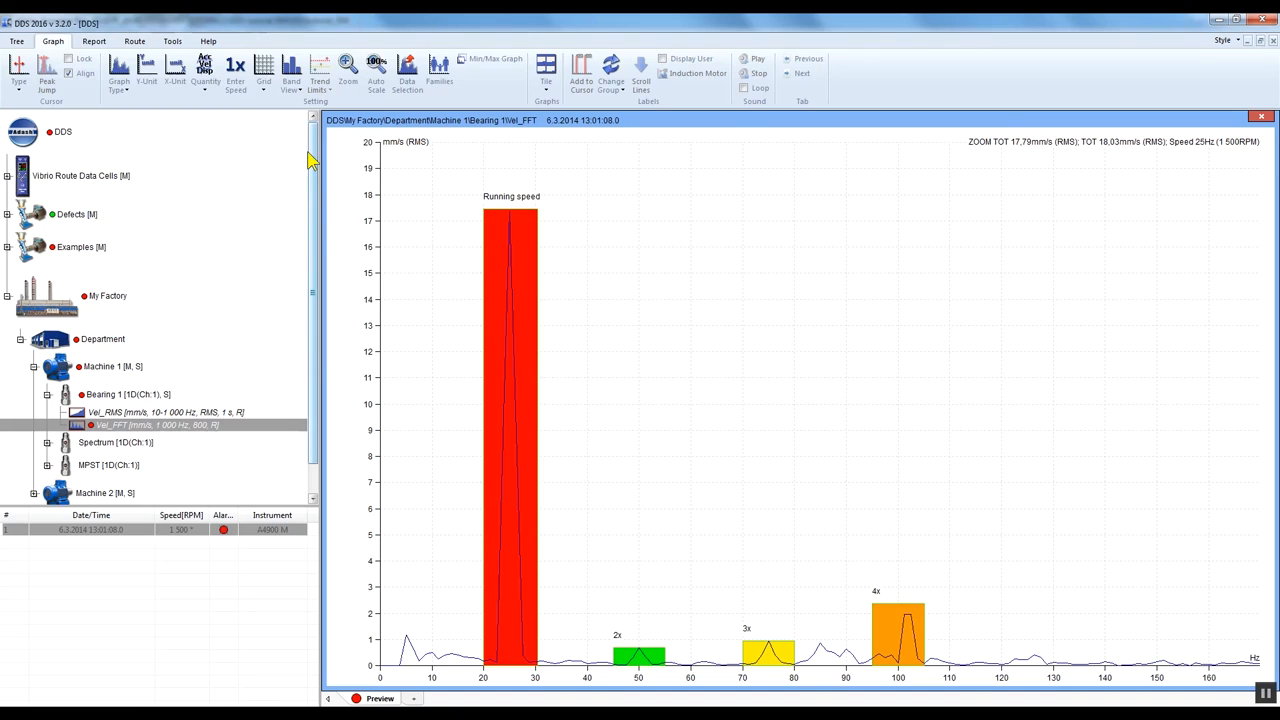
pyautogui.click(318, 78)
# - Display the Vel_FFT spectrum of Bearing 1 and open the band definitions in its properties
pyautogui.click(216, 398)
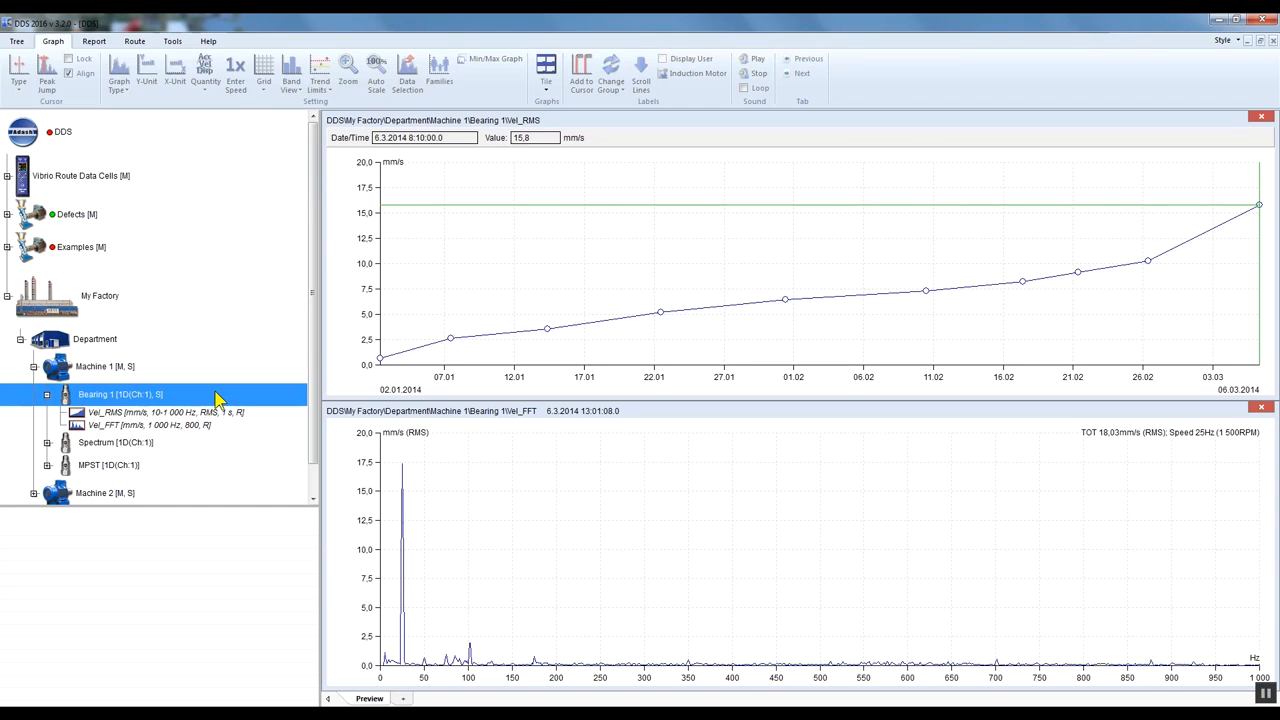
pyautogui.click(112, 427)
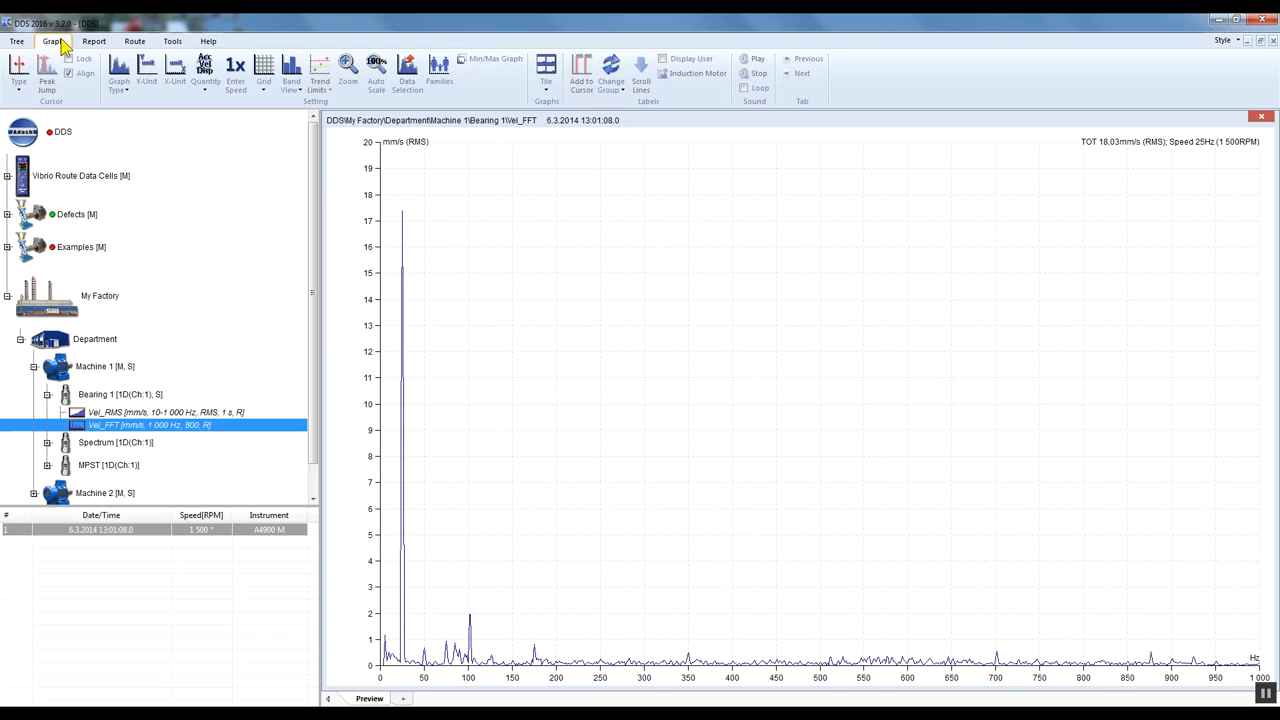
pyautogui.rightClick(224, 430)
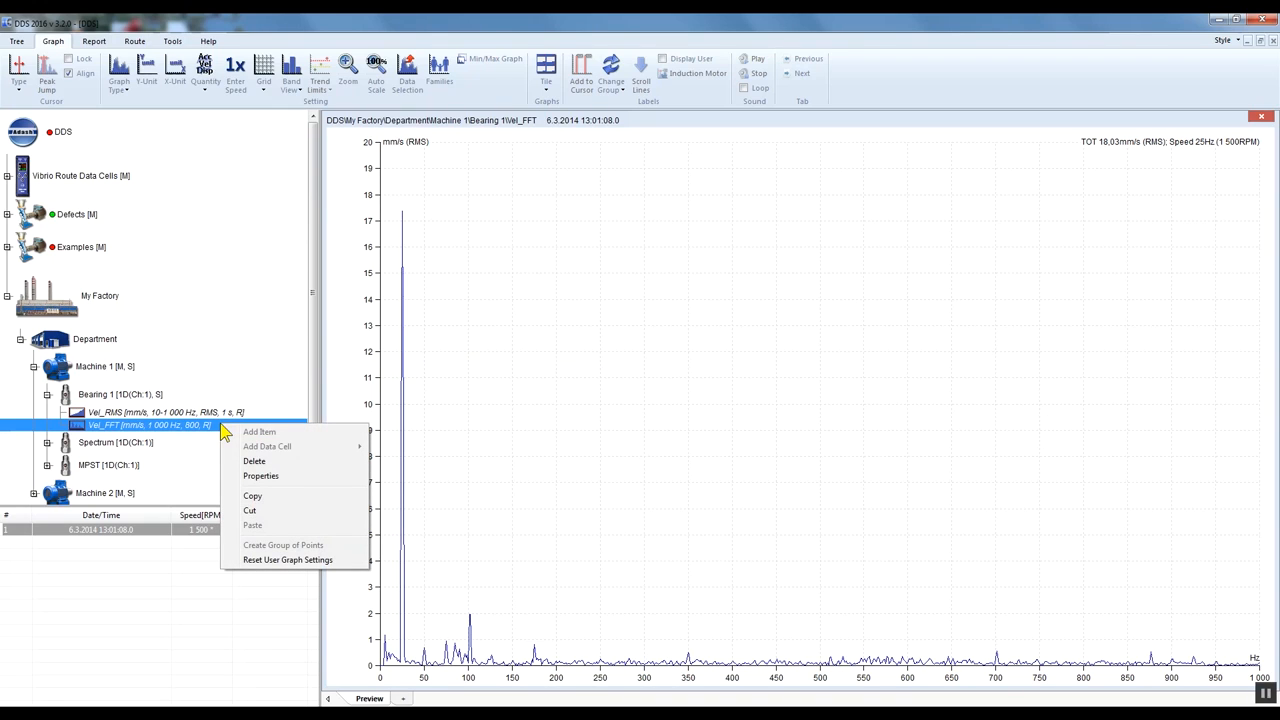
pyautogui.click(306, 476)
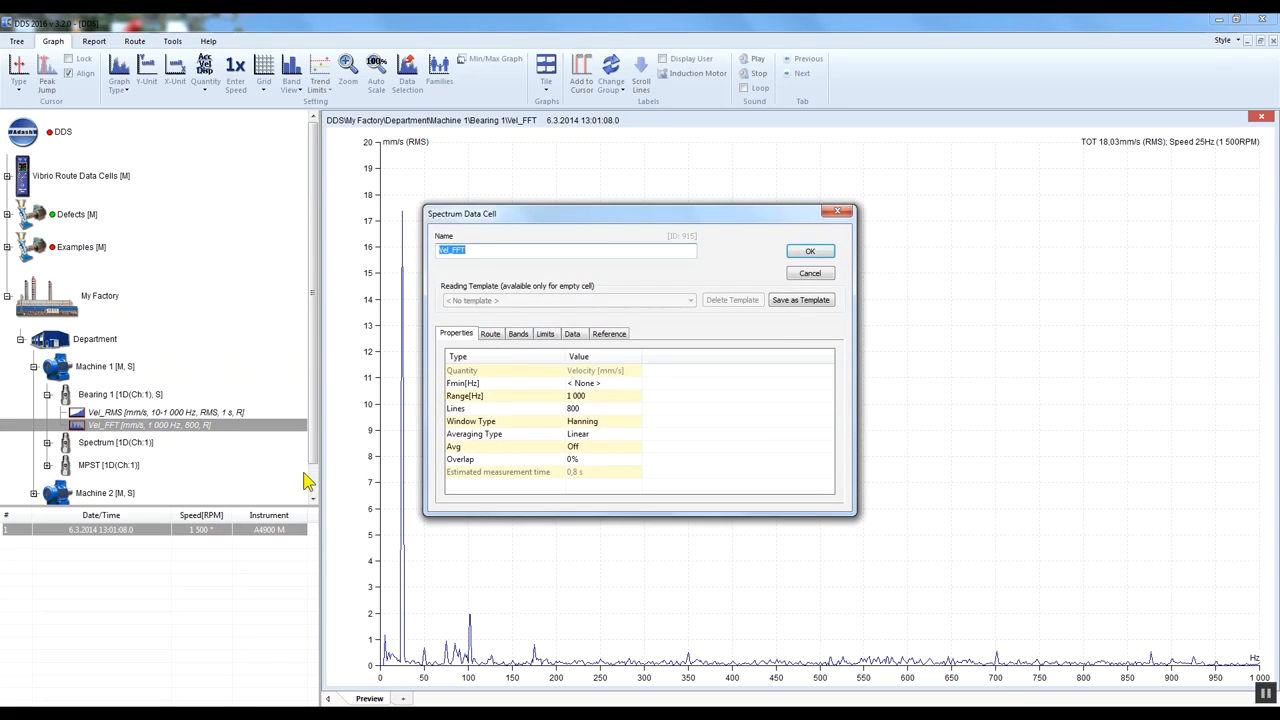
pyautogui.click(518, 335)
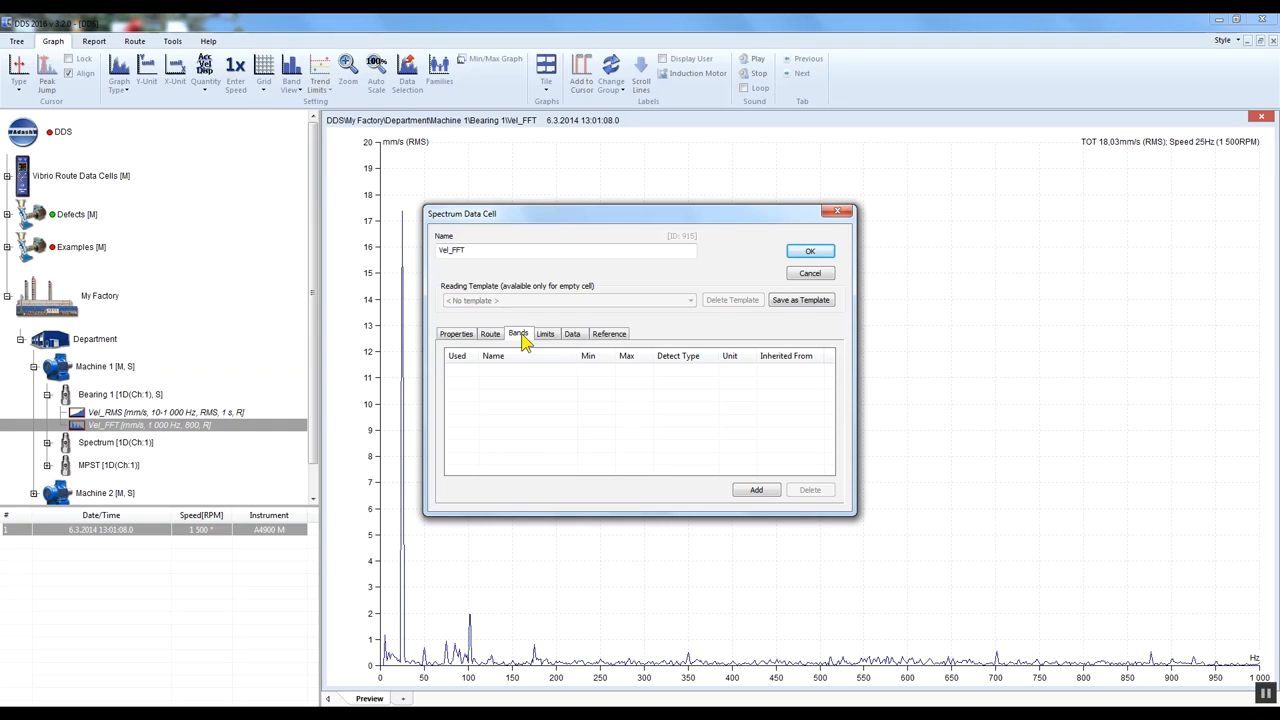
# - Add a band named Running speed to the Vel_FFT cell
pyautogui.click(756, 490)
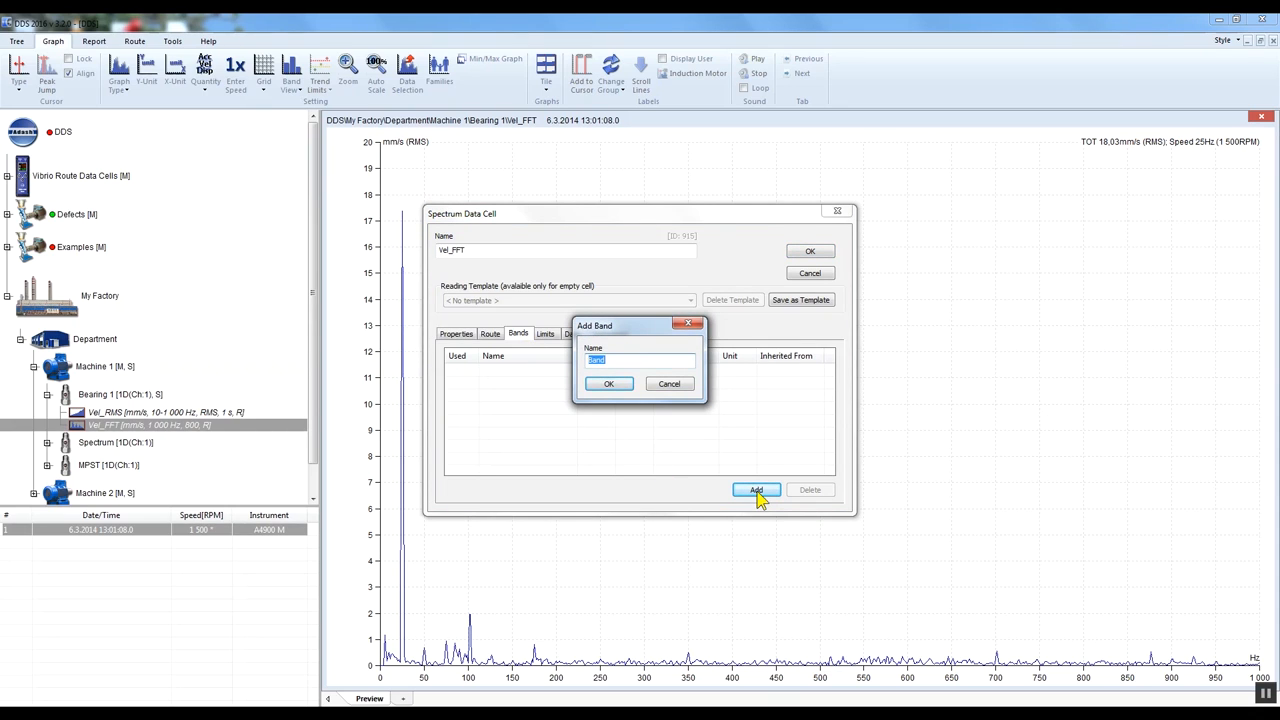
pyautogui.write('Running speed')
pyautogui.click(610, 388)
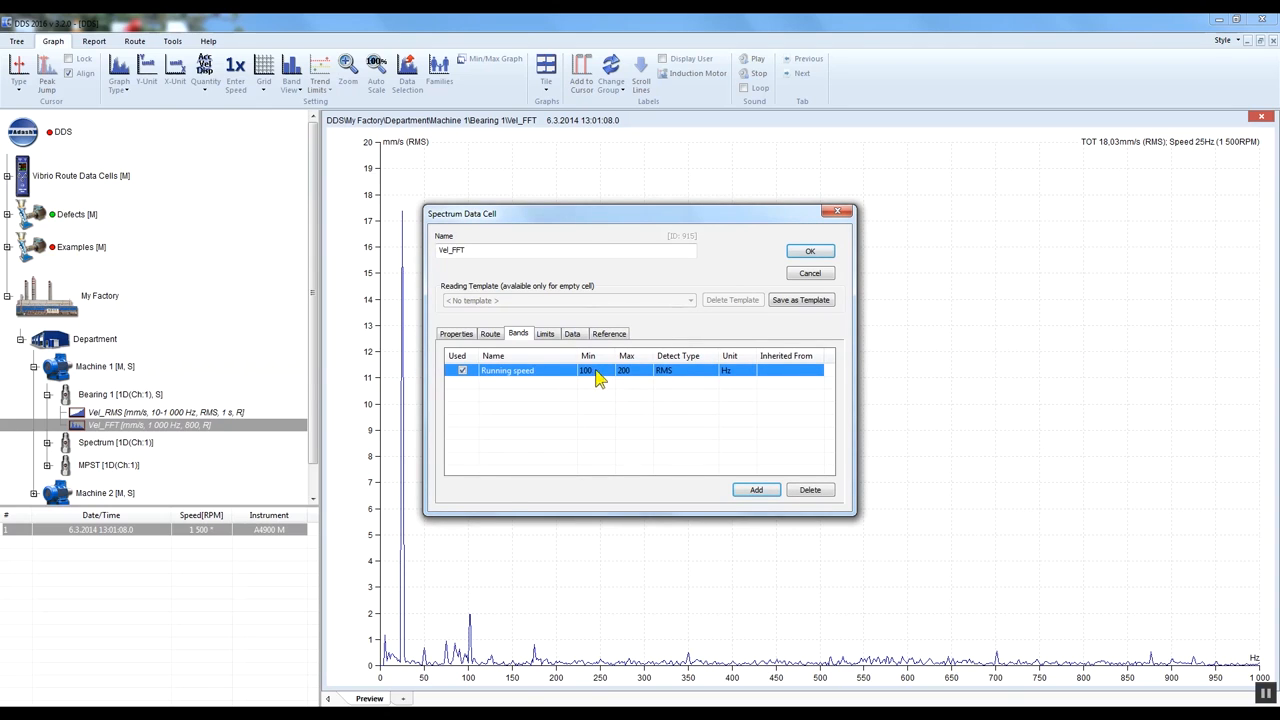
# - Set the Running speed band to 20–30 Hz with RMS detection and save the cell properties
pyautogui.click(594, 372)
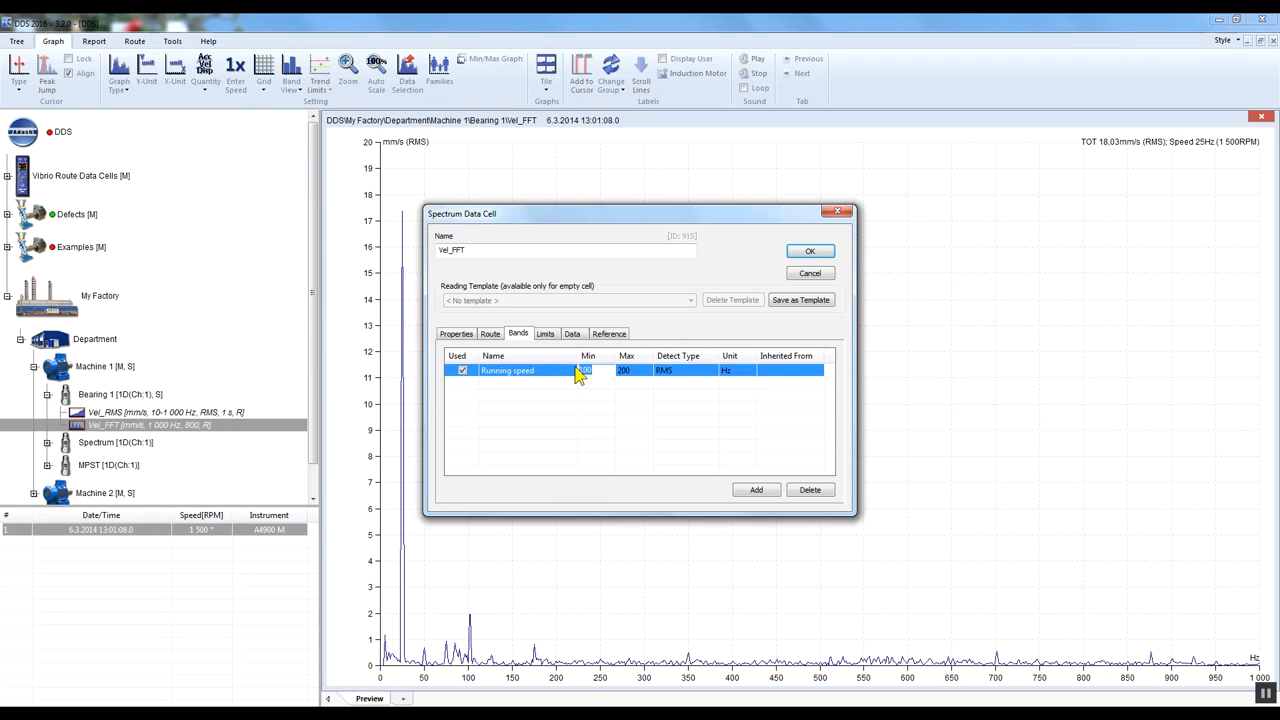
pyautogui.write('20')
pyautogui.click(634, 371)
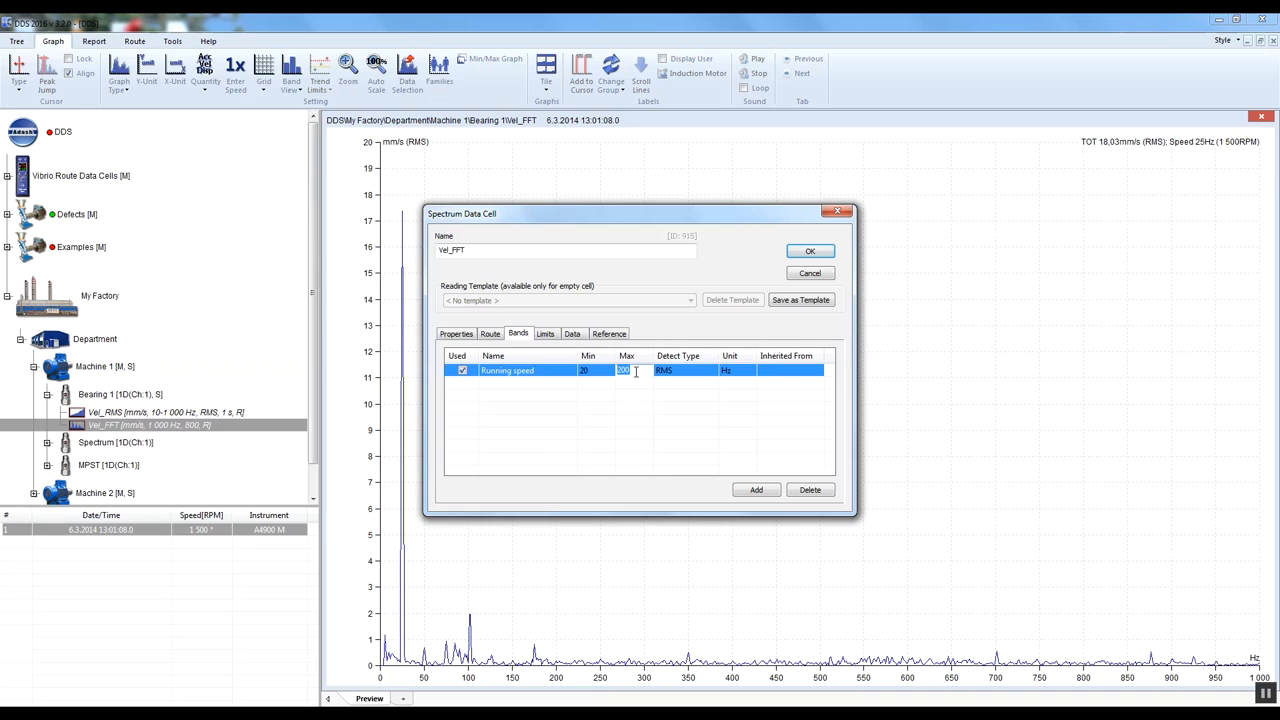
pyautogui.write('30')
pyautogui.click(687, 378)
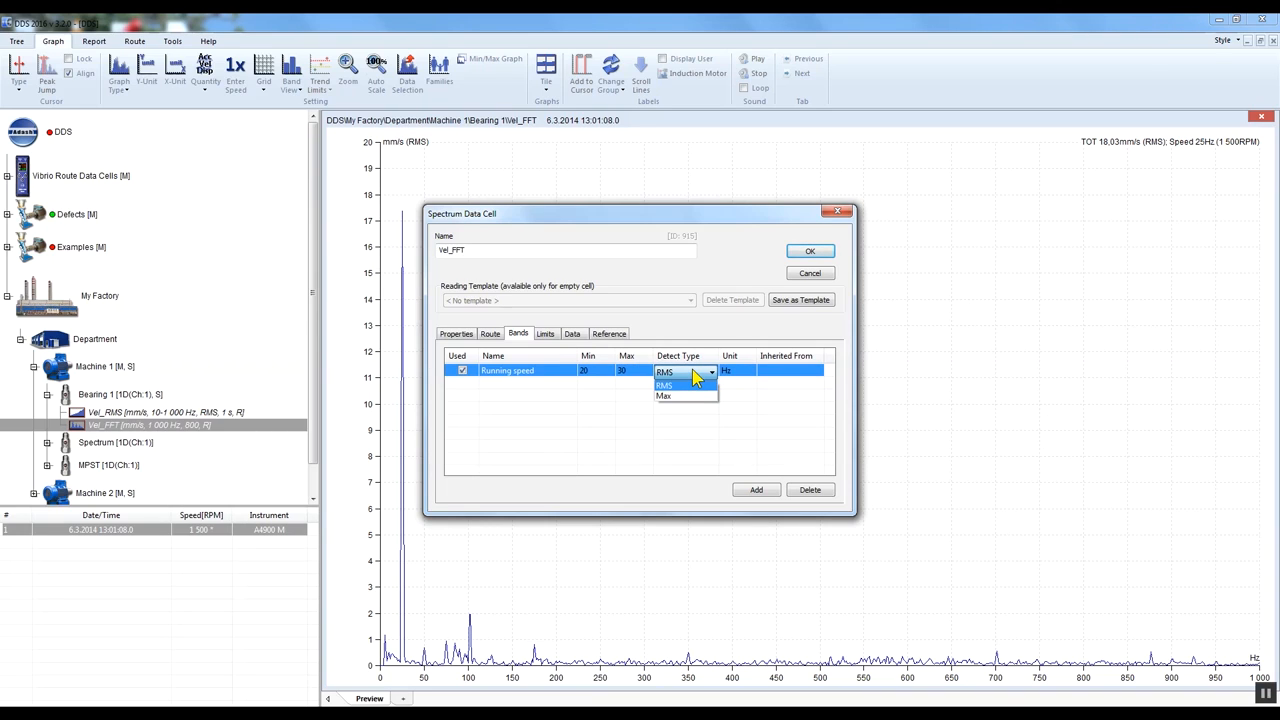
pyautogui.click(695, 377)
pyautogui.click(748, 378)
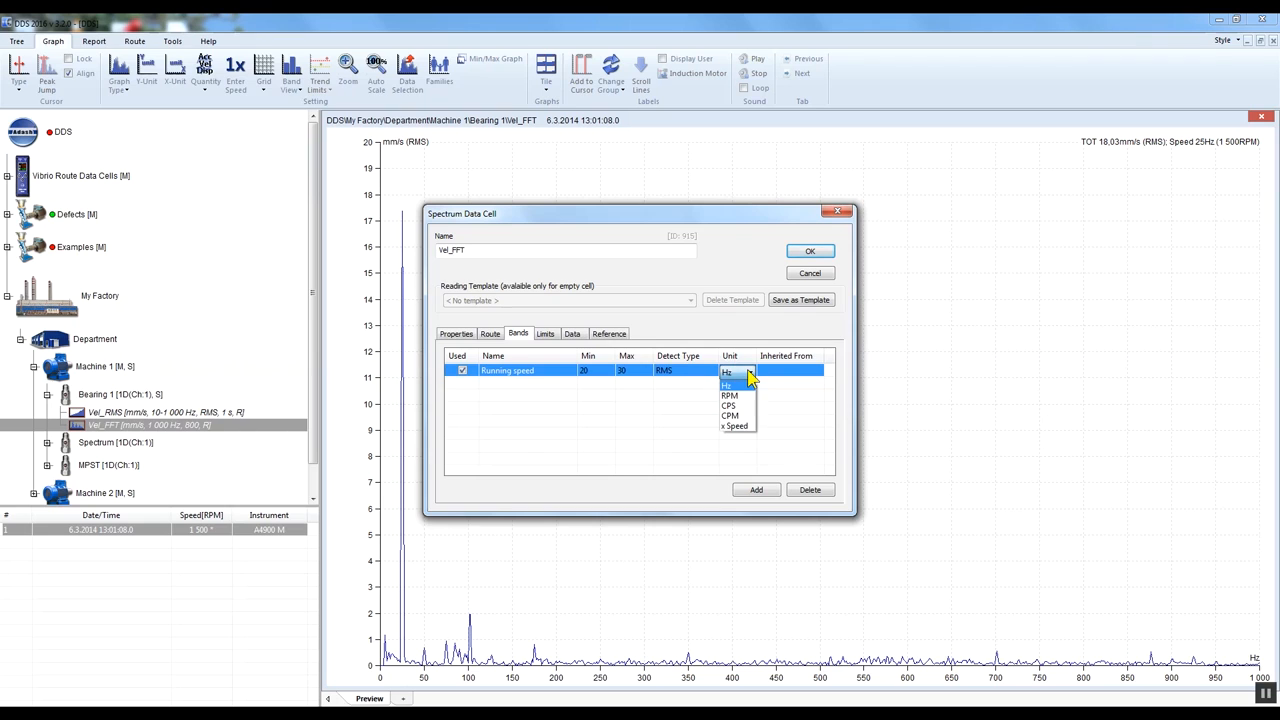
pyautogui.click(748, 378)
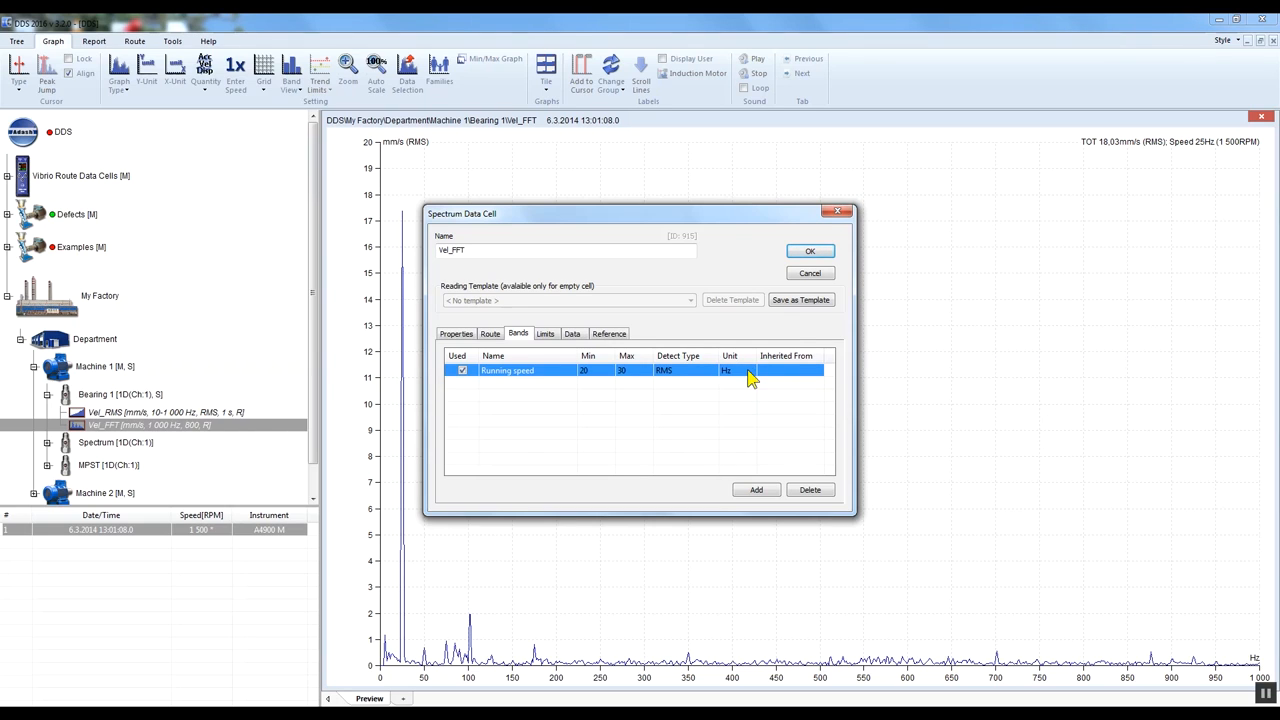
pyautogui.click(811, 252)
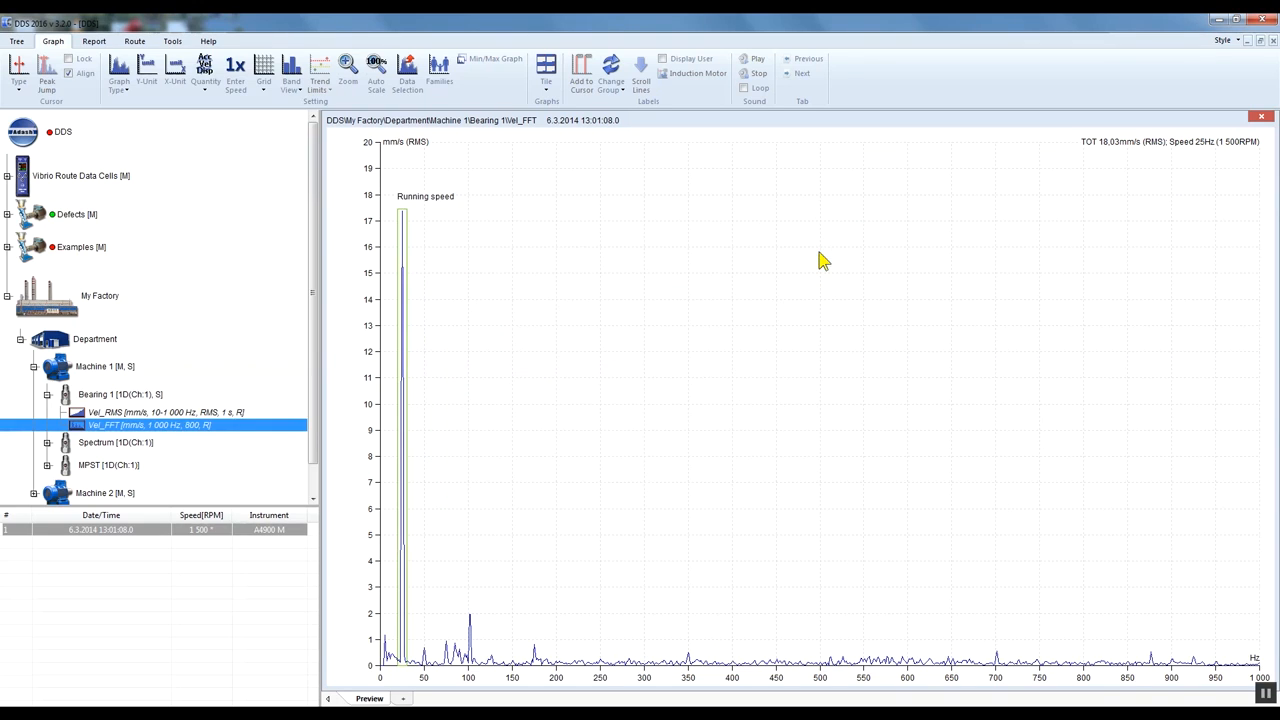
# - Open the Running speed band for editing from the spectrum graph and set its maximum frequency to 35 Hz
pyautogui.moveTo(450, 684); pyautogui.dragTo(353, 689)
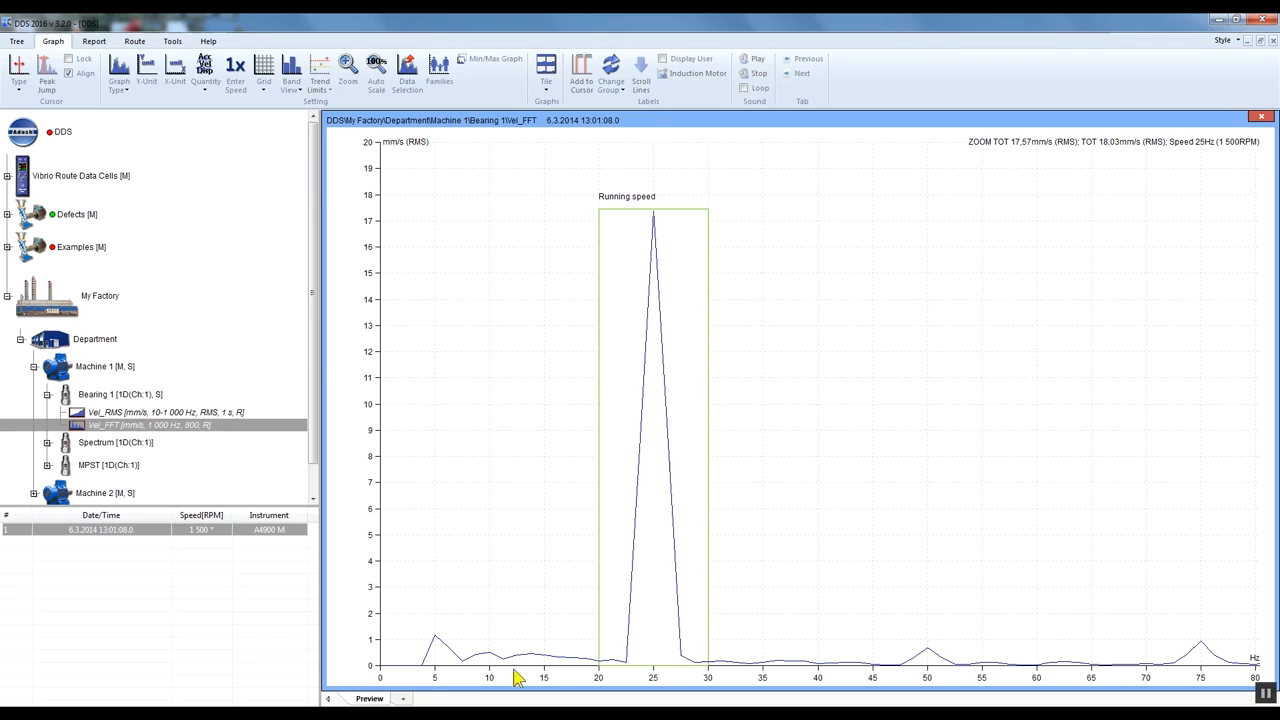
pyautogui.doubleClick(706, 428)
pyautogui.doubleClick(655, 337)
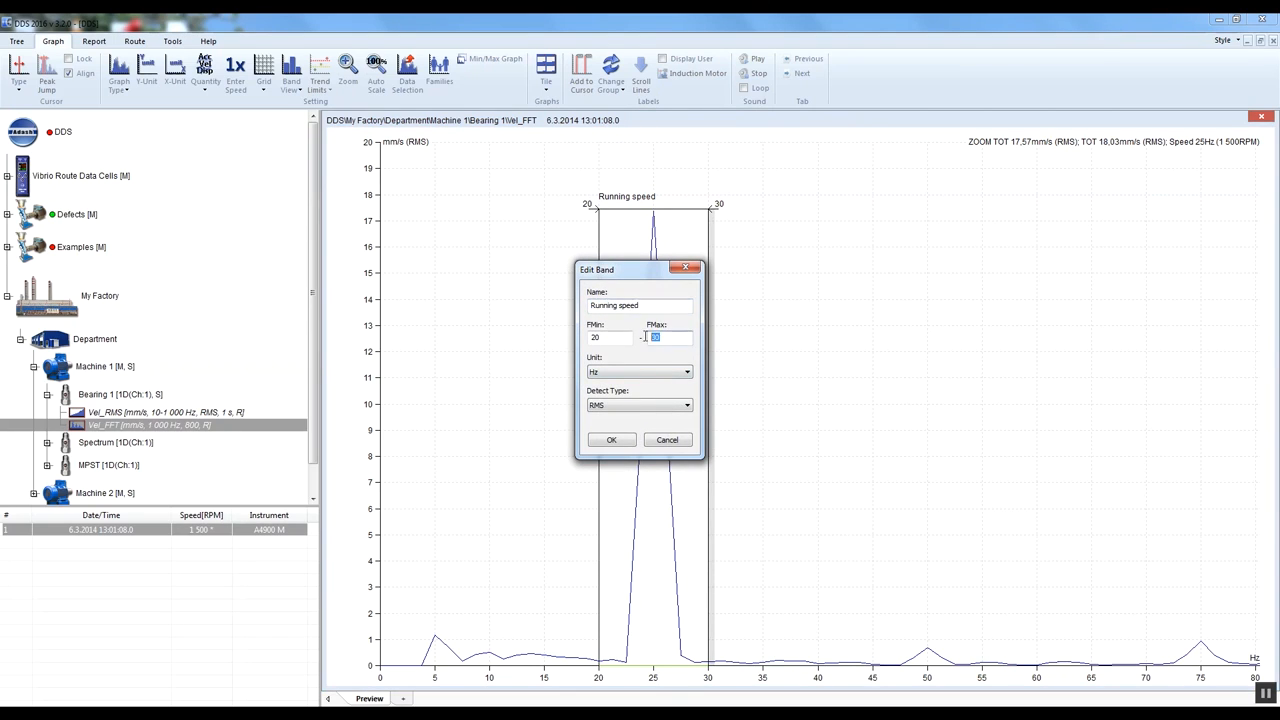
pyautogui.write('35')
pyautogui.click(613, 439)
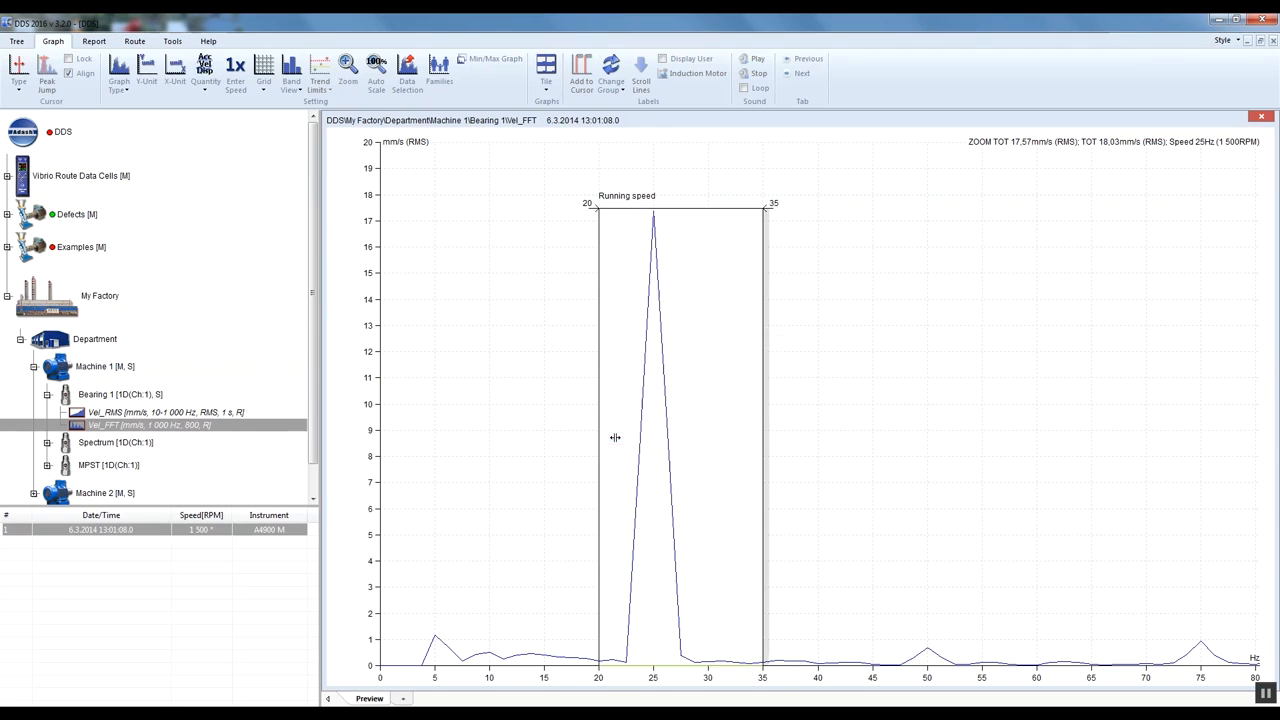
# - Shrink the Running speed band's upper edge on the graph to about 30.2 Hz, and set its maximum frequency to 30 Hz
pyautogui.moveTo(763, 455); pyautogui.dragTo(711, 455)
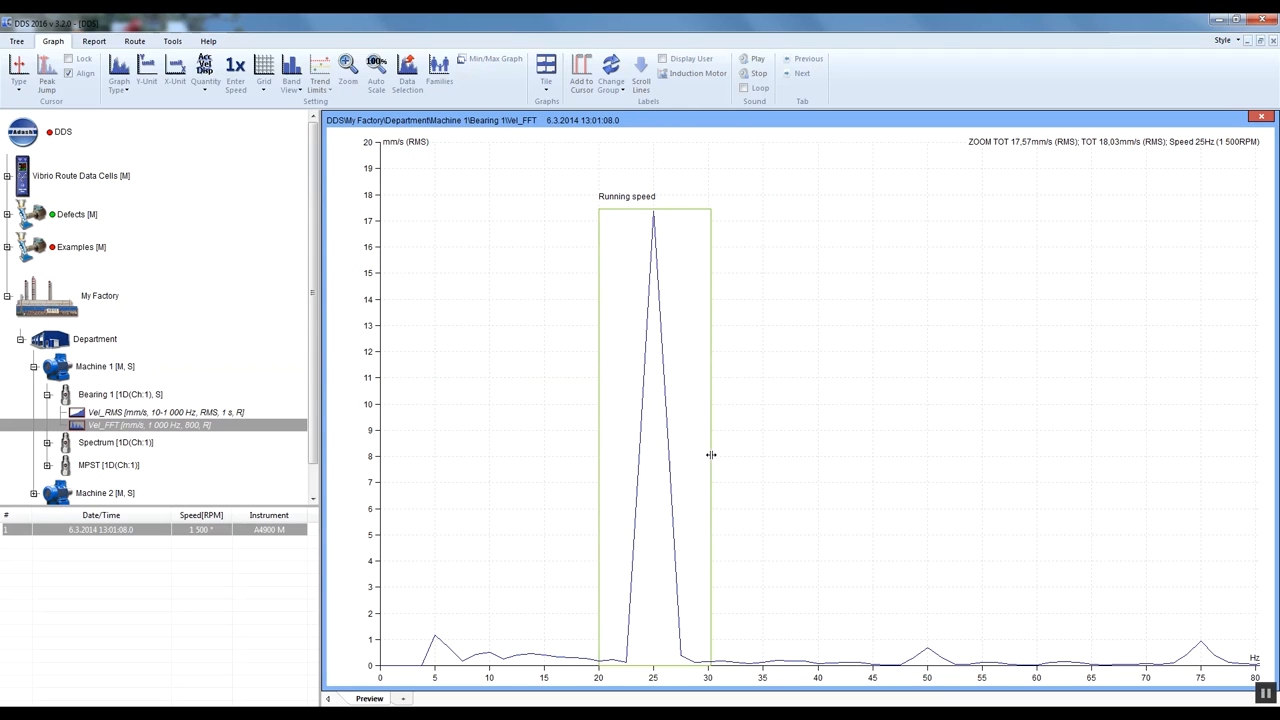
pyautogui.doubleClick(714, 380)
pyautogui.click(677, 341)
pyautogui.press('BackSpace')
pyautogui.press('BackSpace')
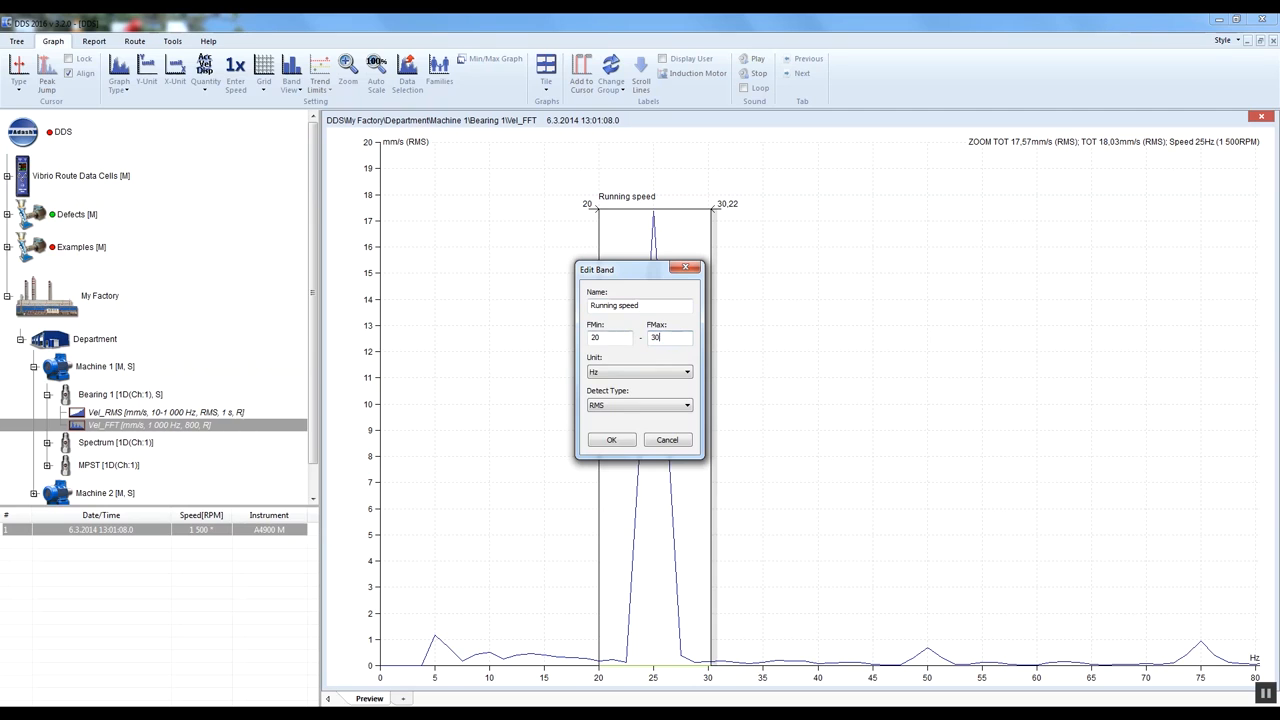
pyautogui.click(622, 438)
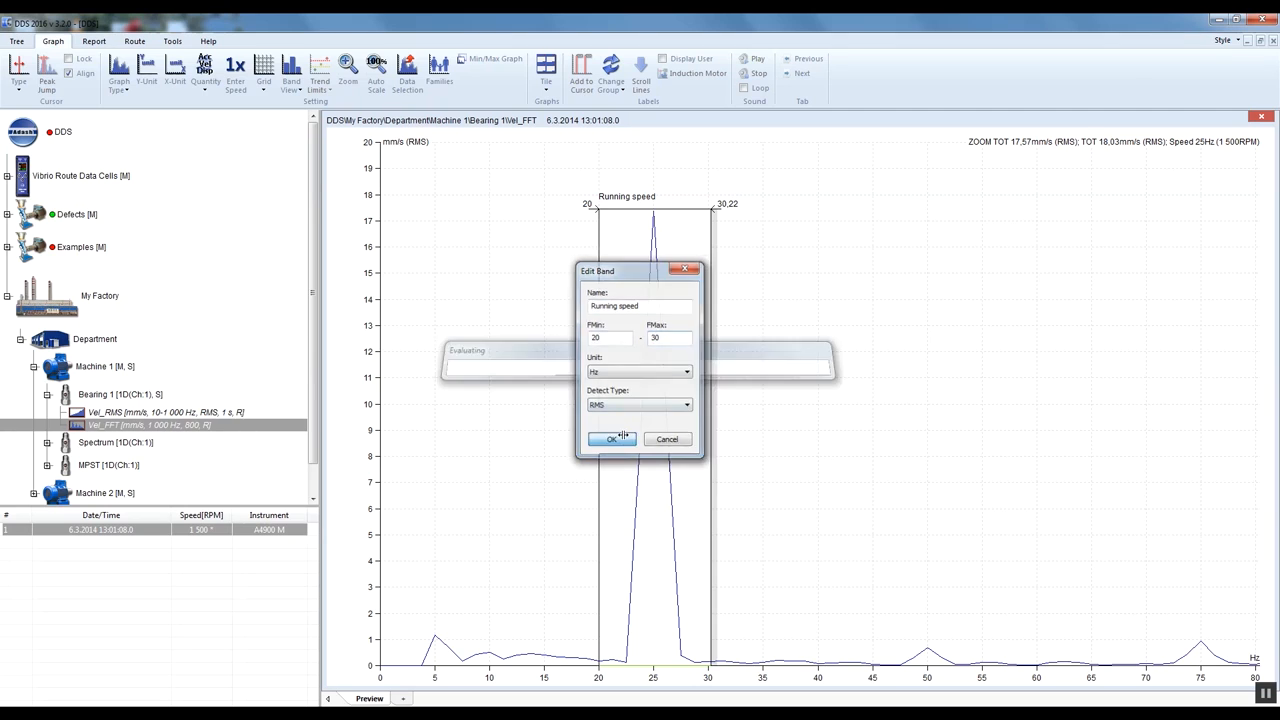
# - Add a second band named 2x in the Vel_FFT cell's properties
pyautogui.click(190, 427)
pyautogui.rightClick(215, 427)
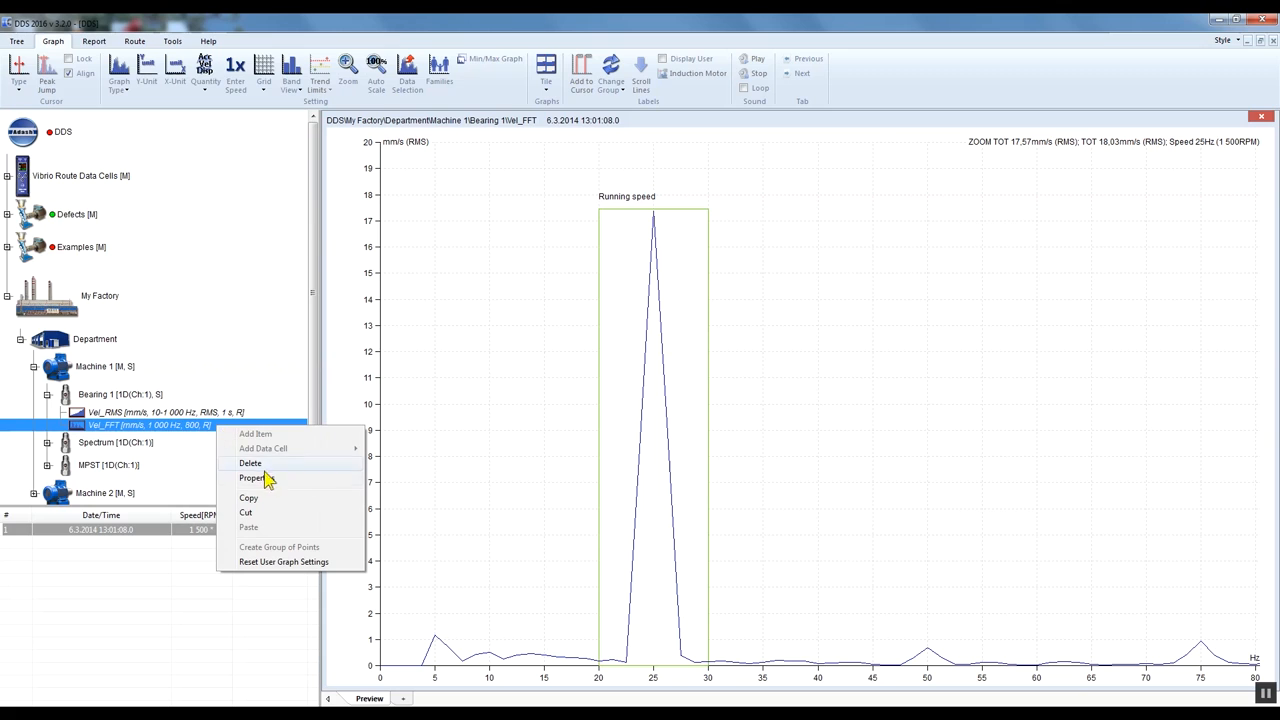
pyautogui.click(284, 481)
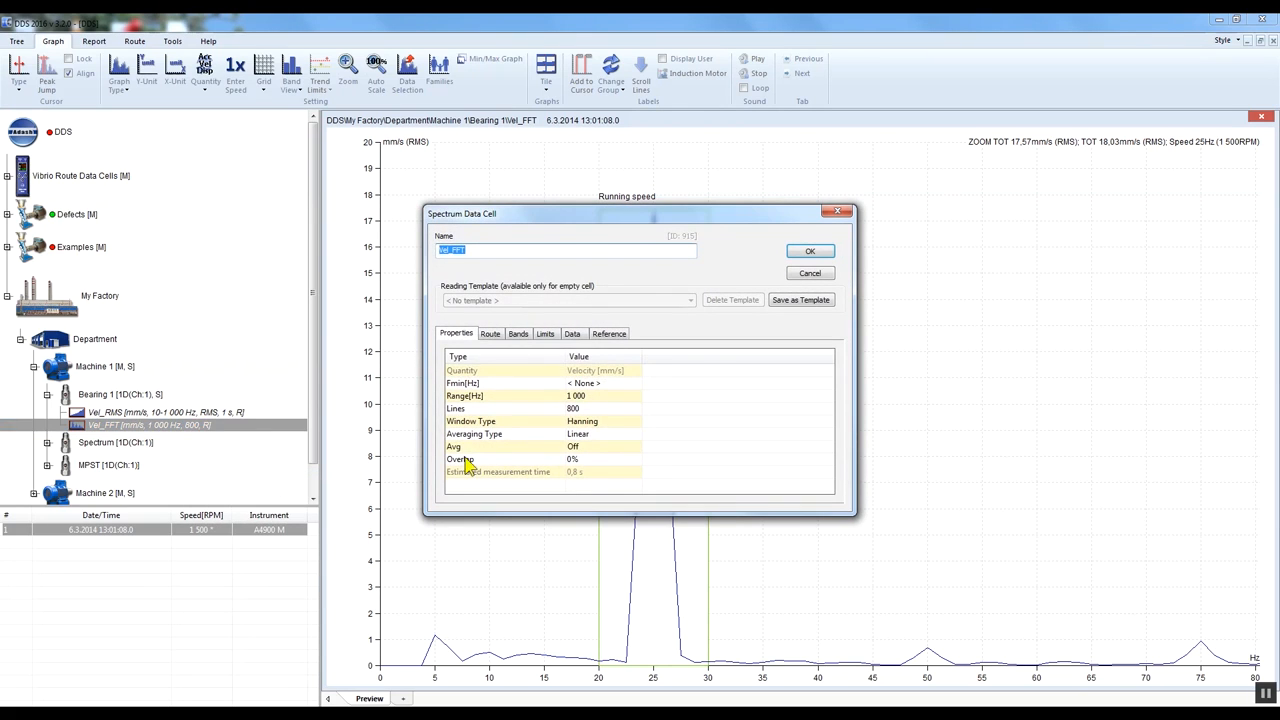
pyautogui.click(518, 334)
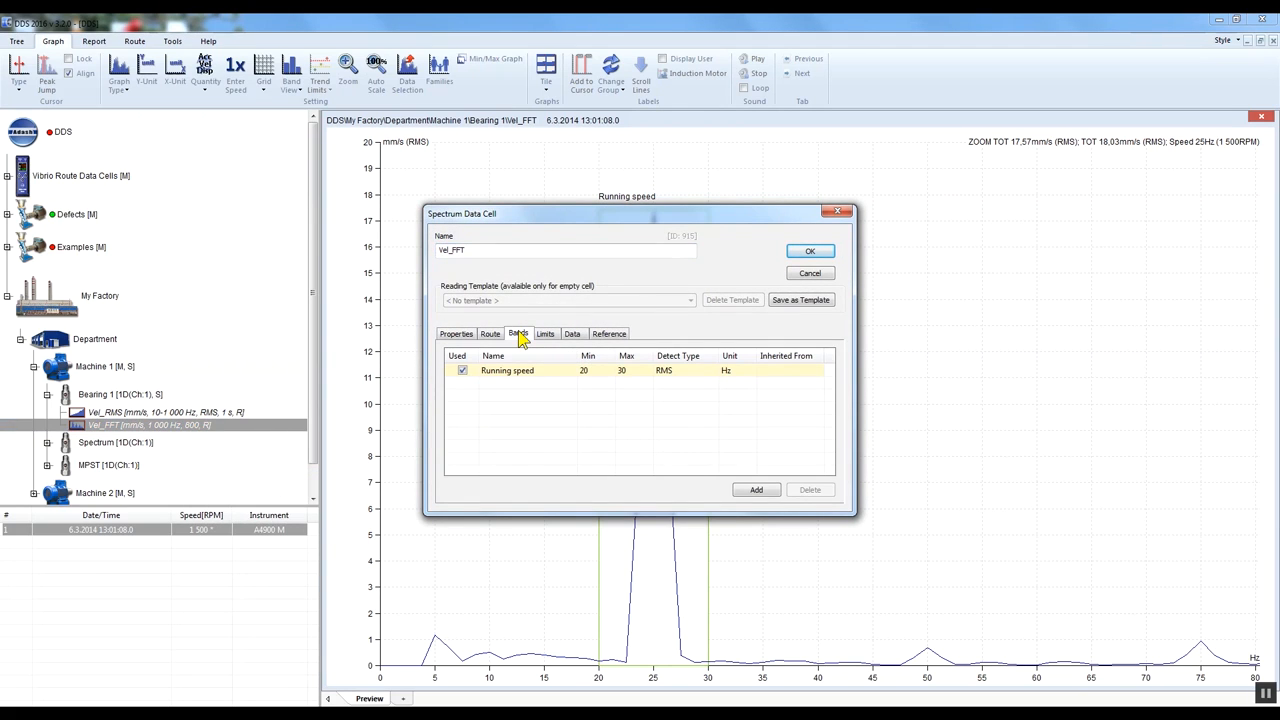
pyautogui.click(757, 490)
pyautogui.write('2x')
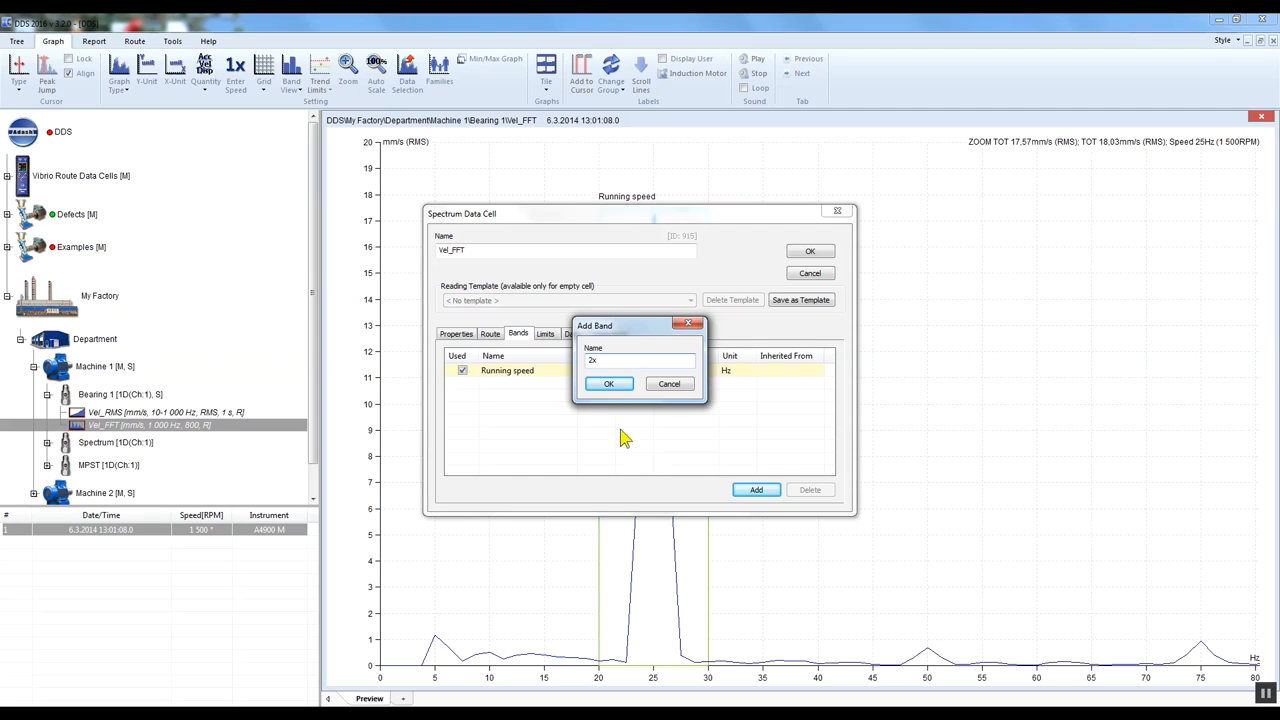
pyautogui.click(612, 386)
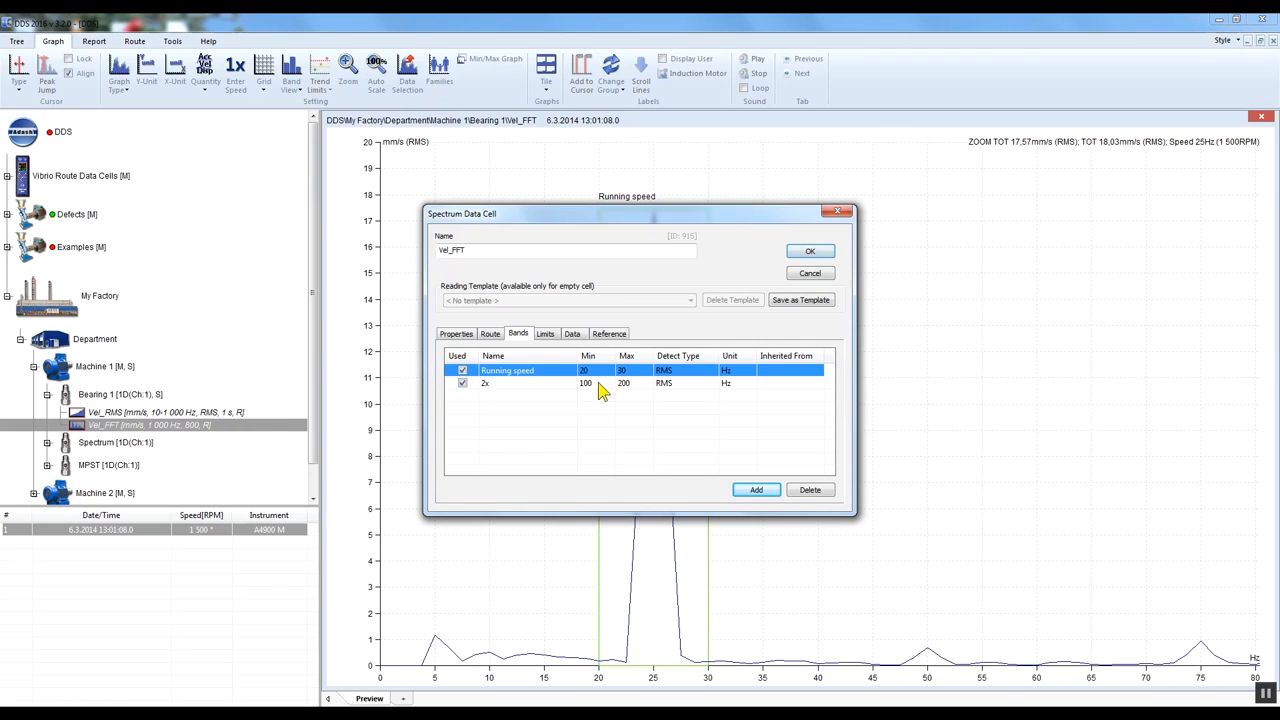
# - Set the 2x band's range to 45–55 Hz and save the cell properties
pyautogui.click(596, 383)
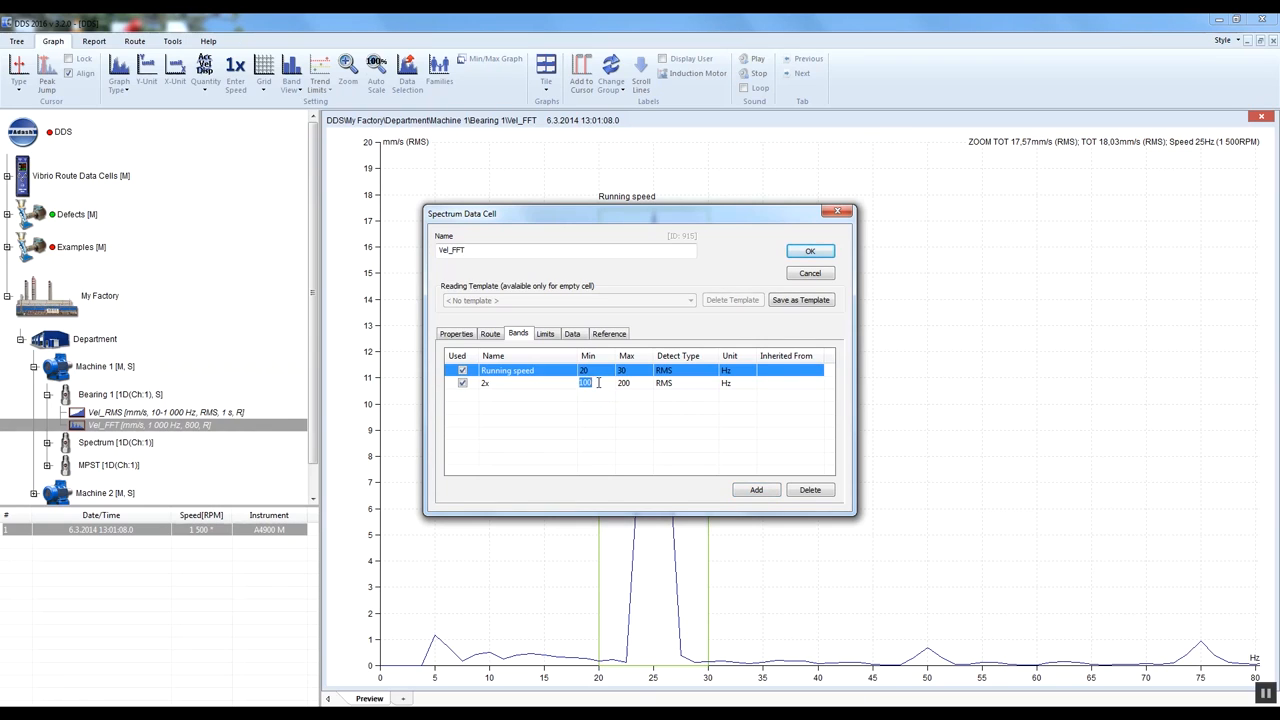
pyautogui.write('45')
pyautogui.click(636, 383)
pyautogui.write('55')
pyautogui.click(812, 252)
pyautogui.moveTo(460, 686); pyautogui.dragTo(378, 684)
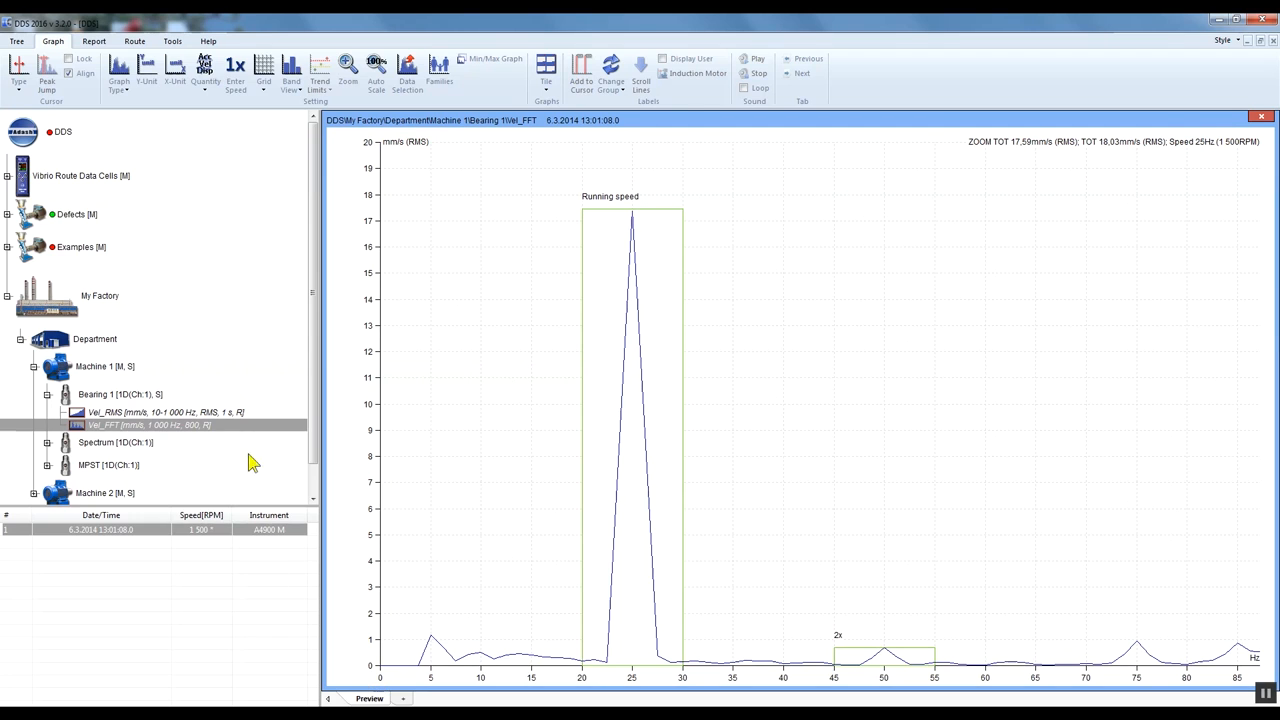
# - Add the Running speed band to the limits in the Vel_FFT cell's properties
pyautogui.rightClick(224, 428)
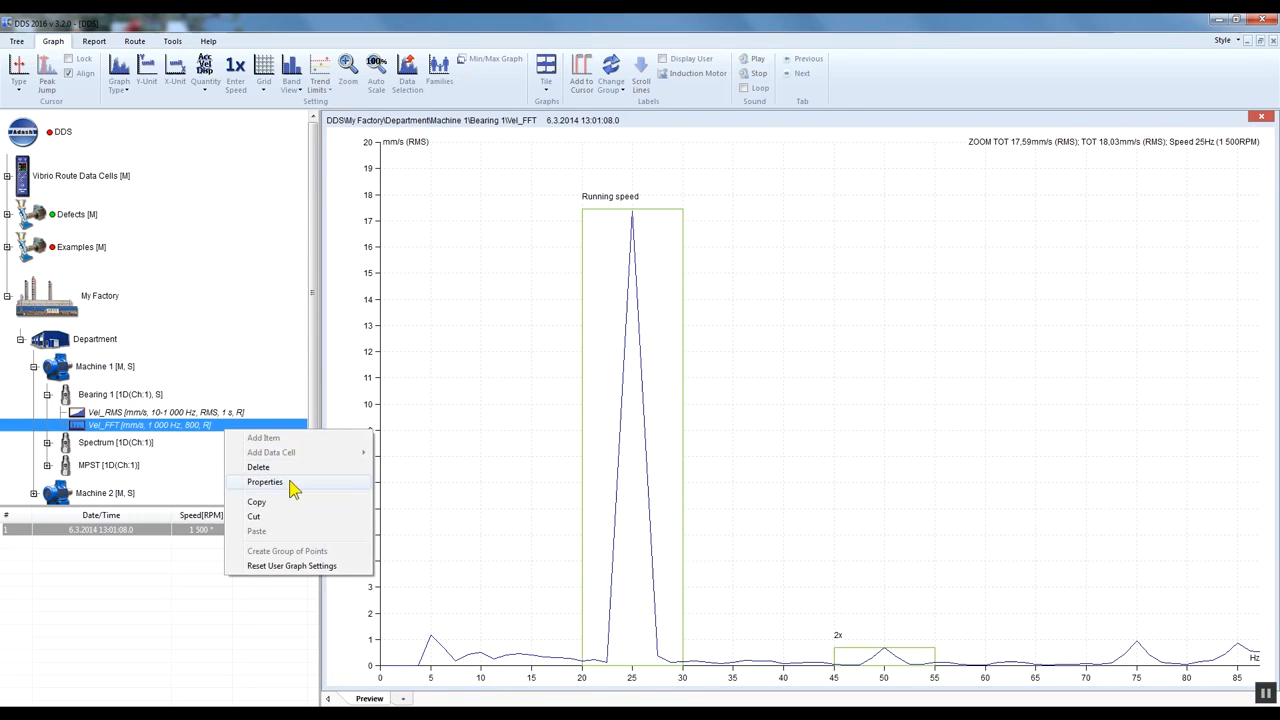
pyautogui.click(285, 484)
pyautogui.click(553, 338)
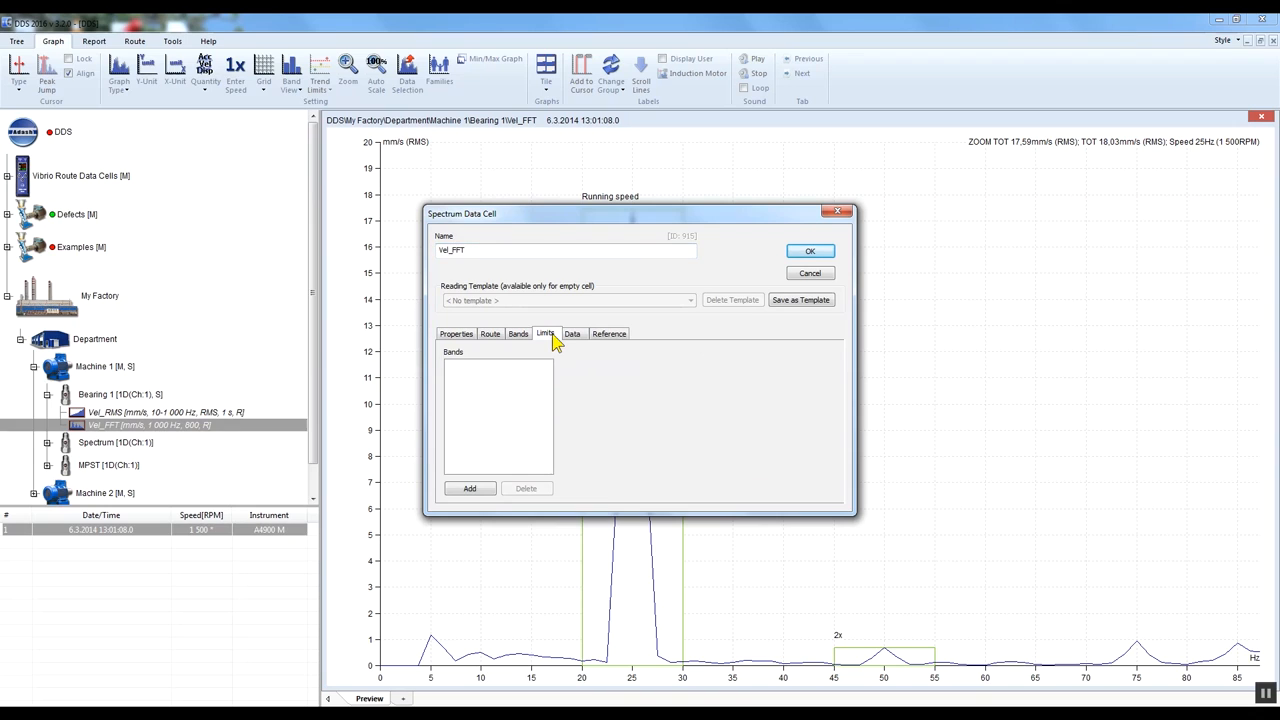
pyautogui.click(487, 491)
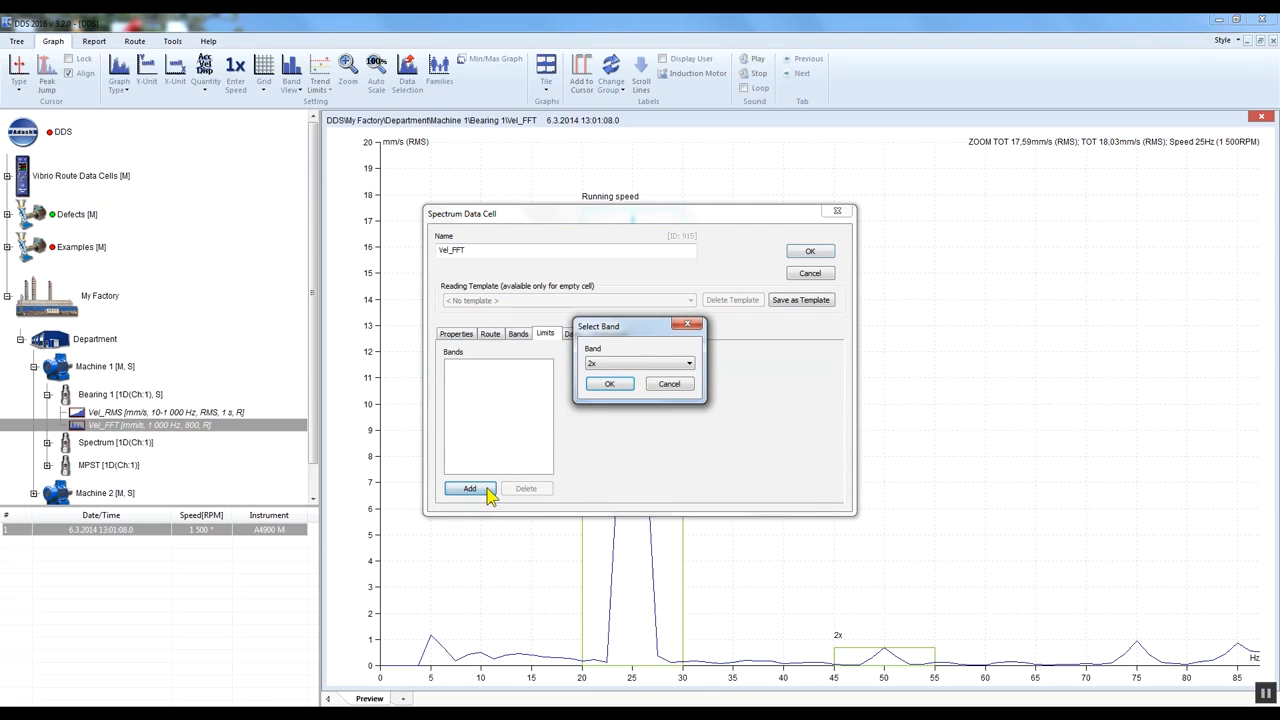
pyautogui.click(686, 366)
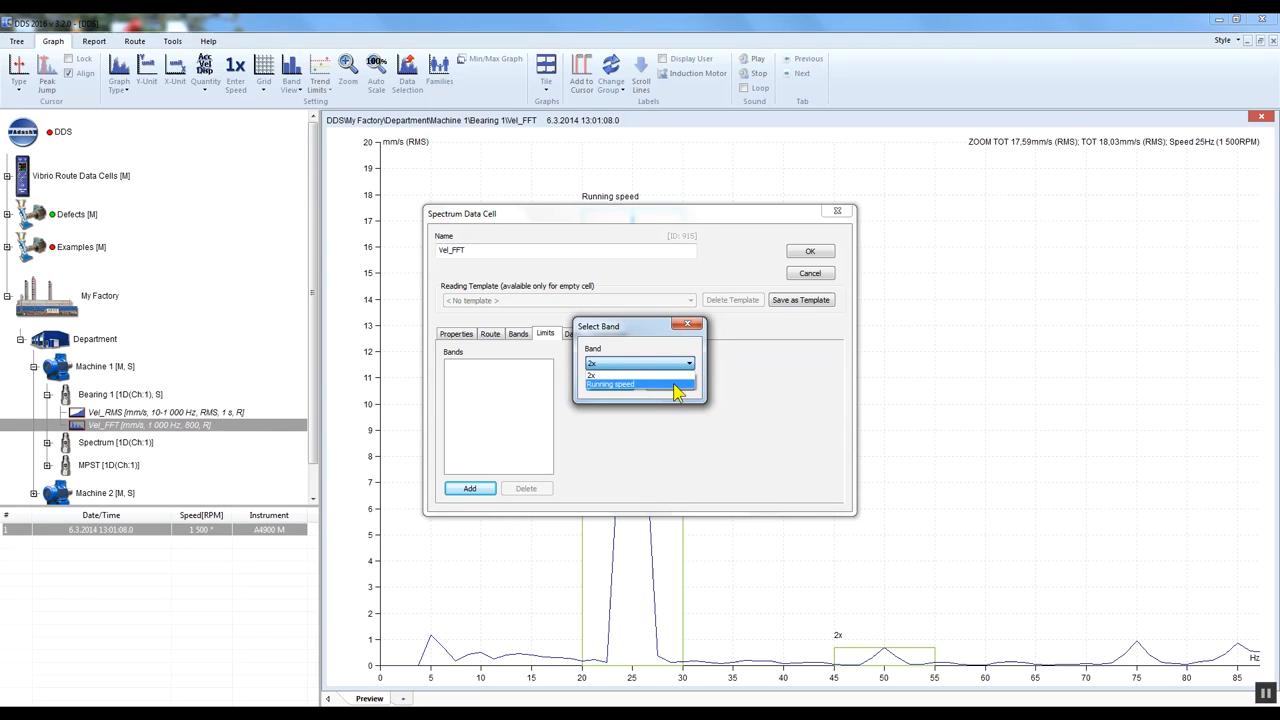
pyautogui.click(680, 385)
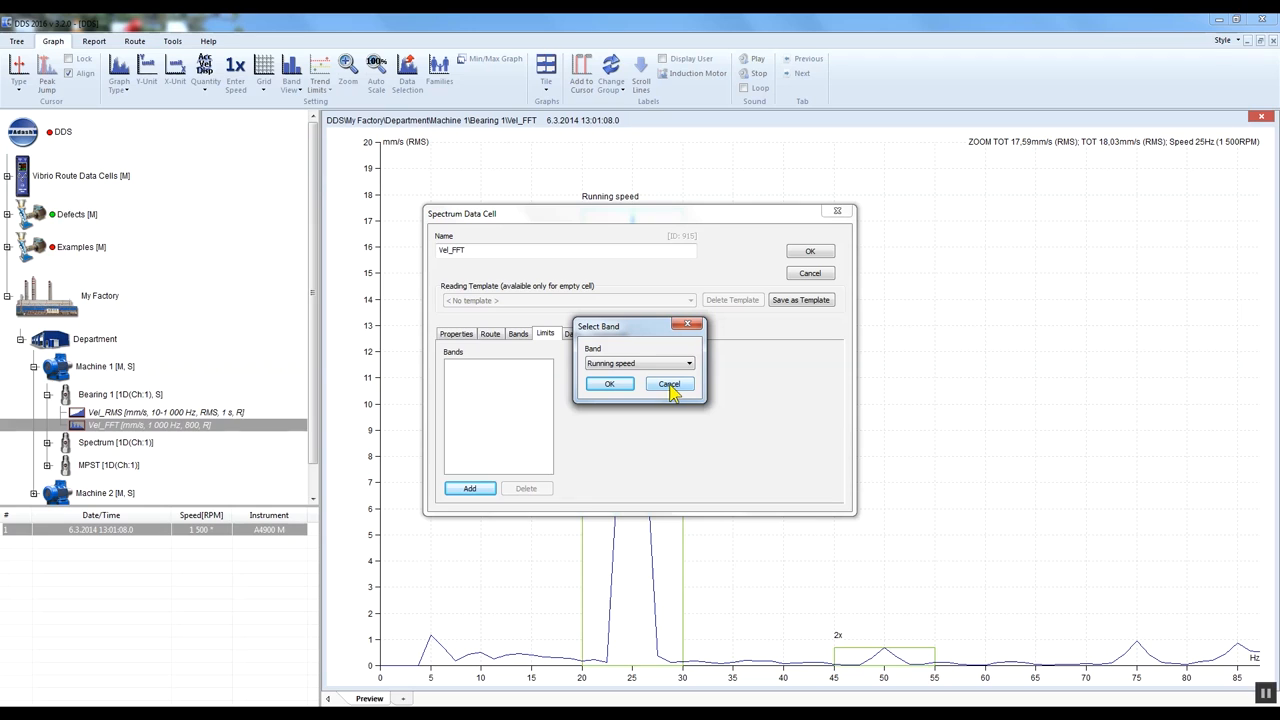
pyautogui.click(609, 385)
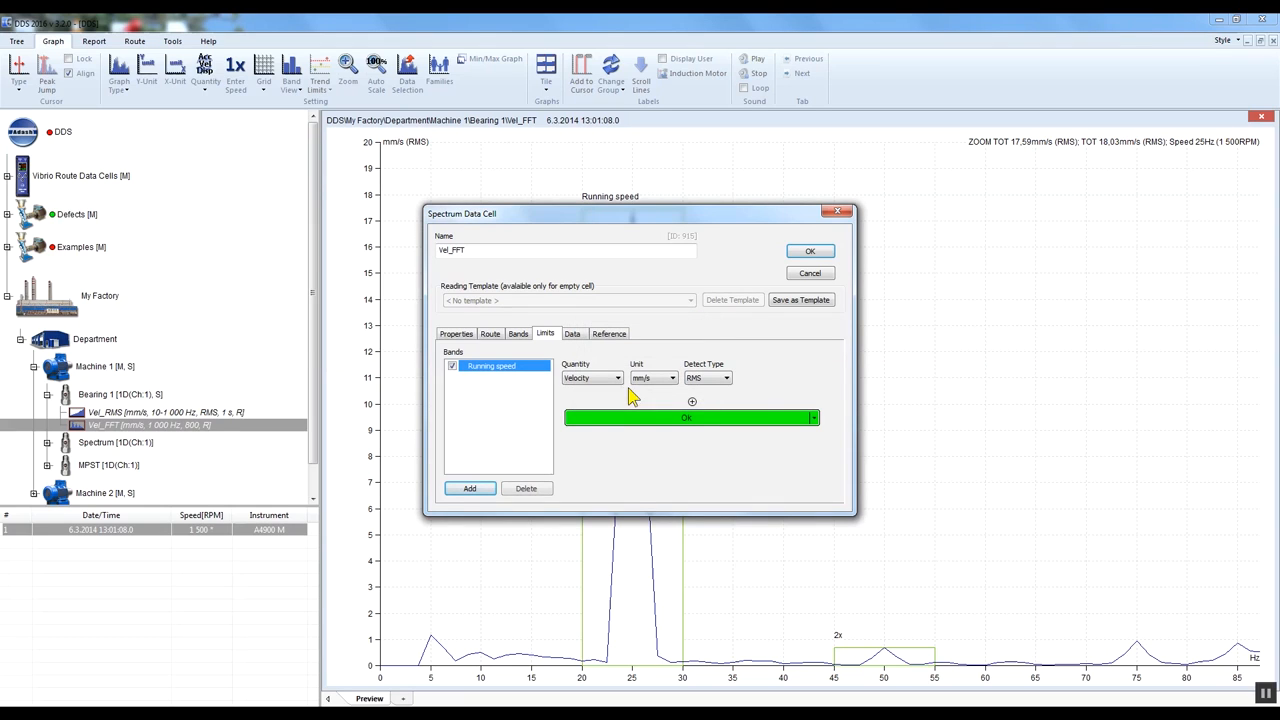
# - Keep RMS as the detect type and Velocity as the quantity for the Running speed band's limits
pyautogui.click(713, 390)
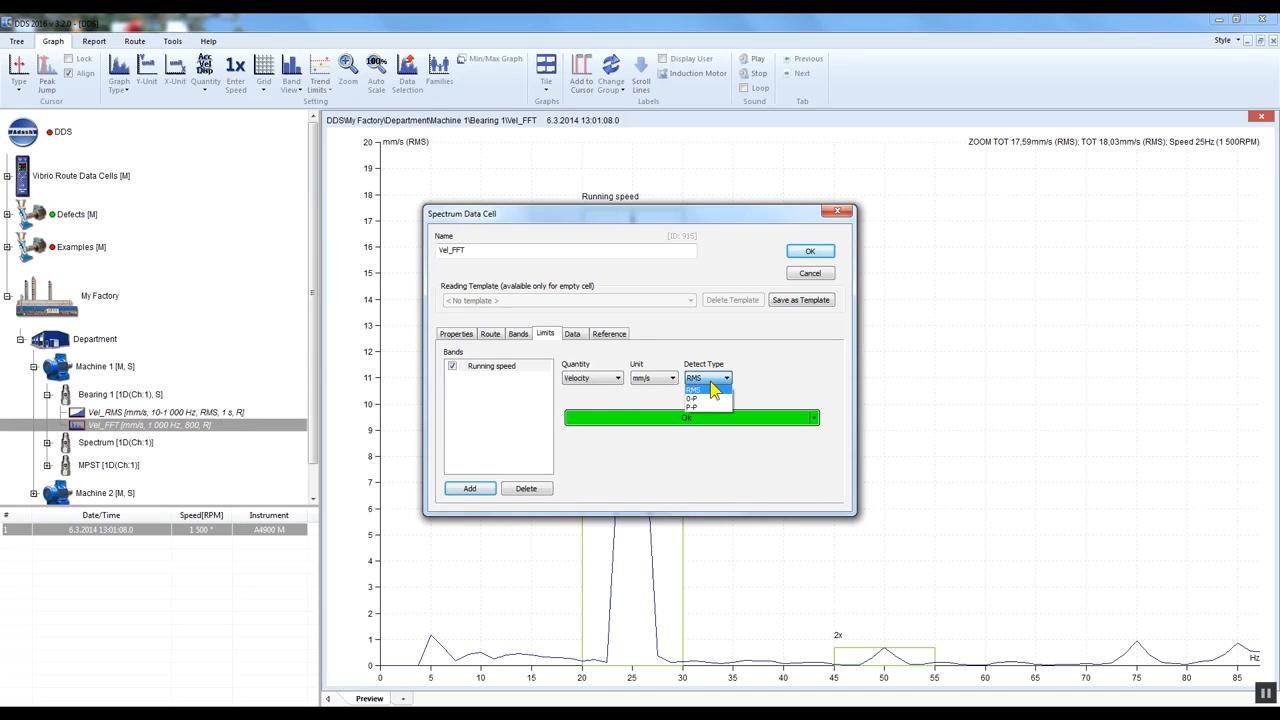
pyautogui.click(713, 390)
pyautogui.click(610, 388)
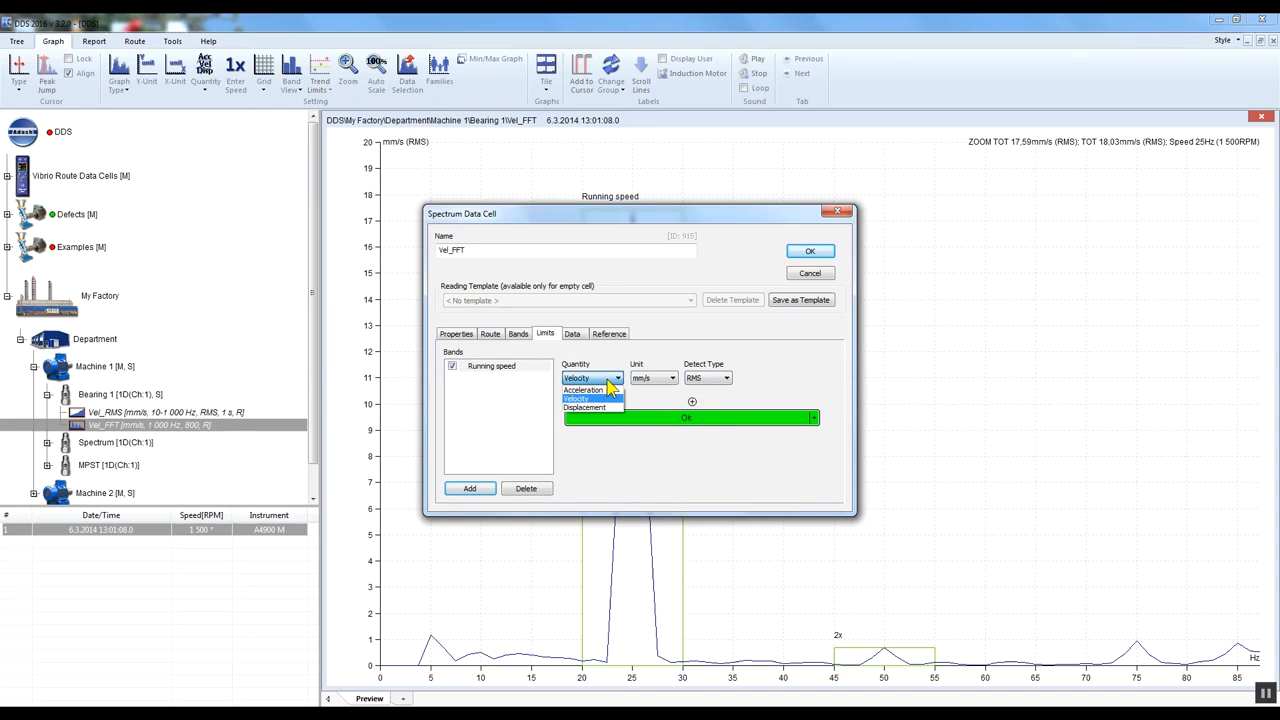
pyautogui.click(610, 388)
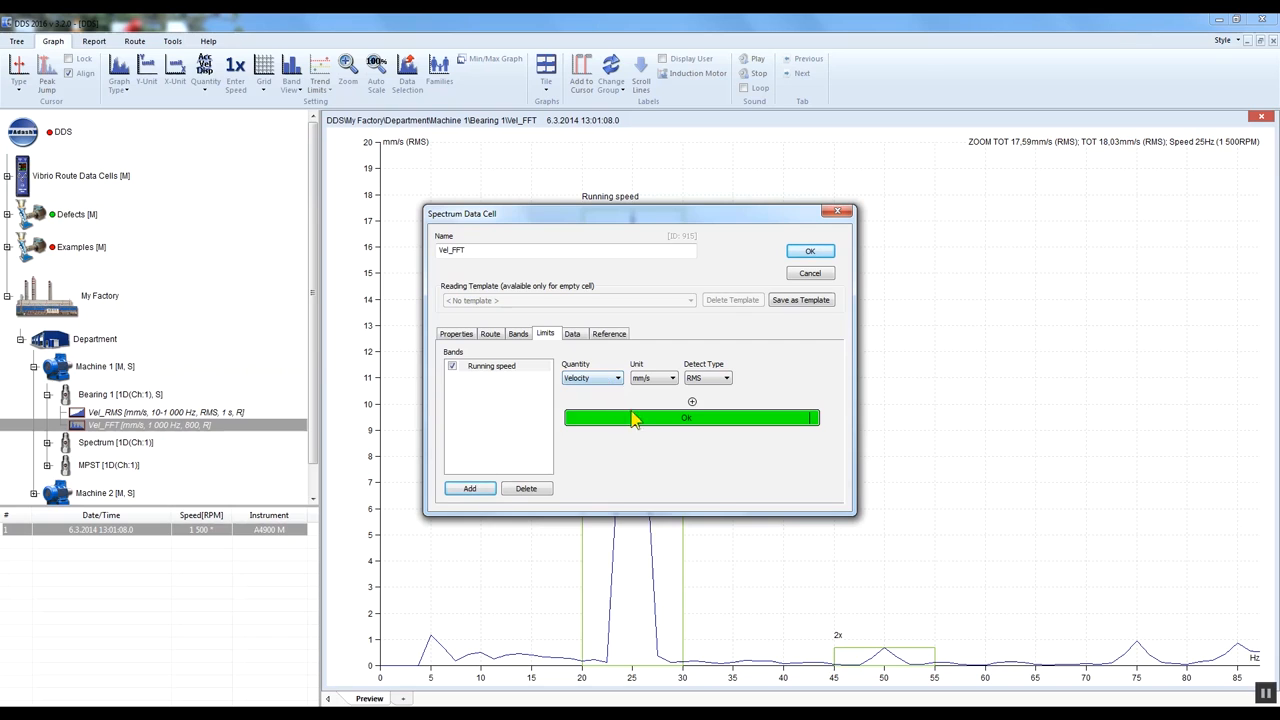
# - Add the limit values 3, 5 and 7 mm/s to the Running speed band for the Warning, Alert and Danger levels
pyautogui.click(692, 403)
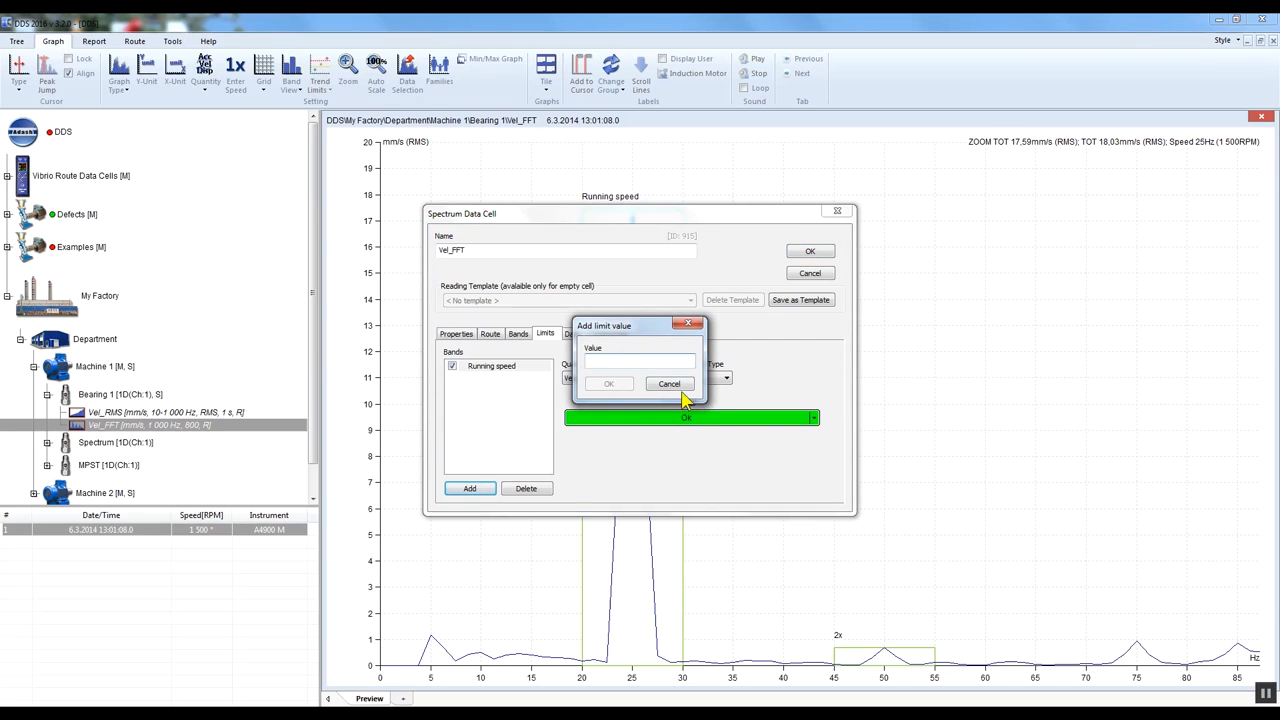
pyautogui.write('3')
pyautogui.click(609, 385)
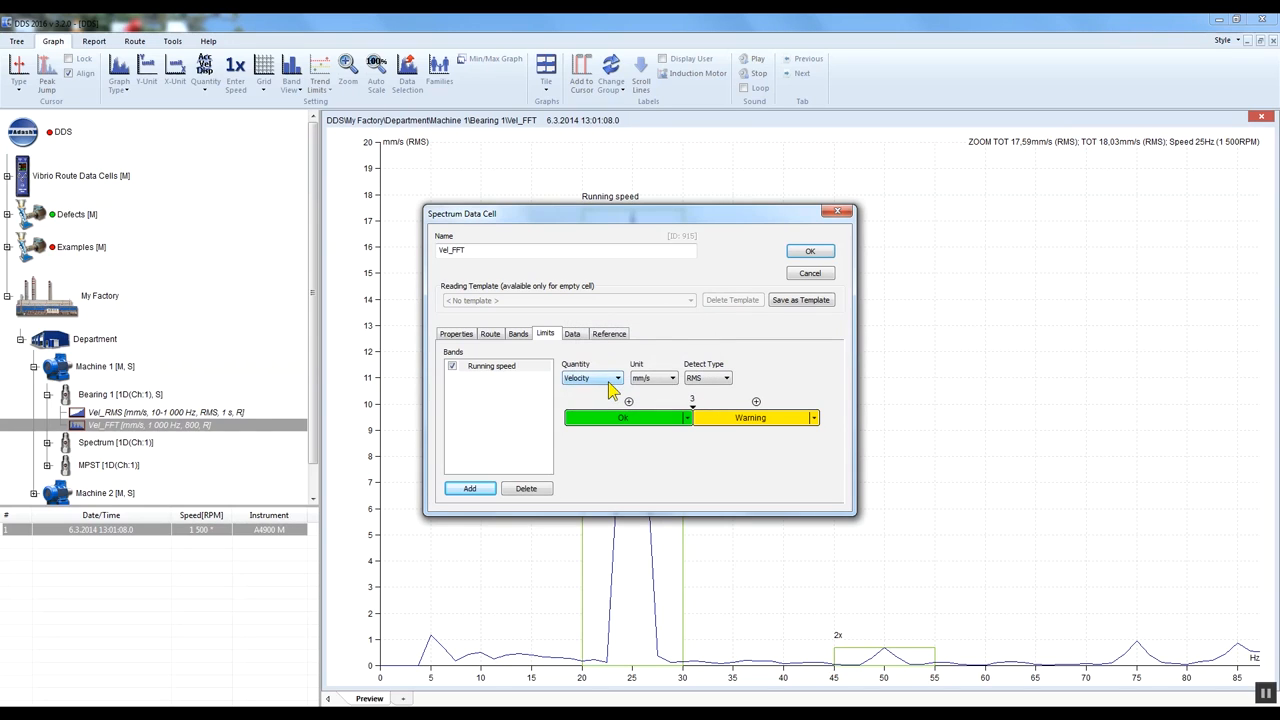
pyautogui.click(756, 402)
pyautogui.write('5')
pyautogui.click(617, 385)
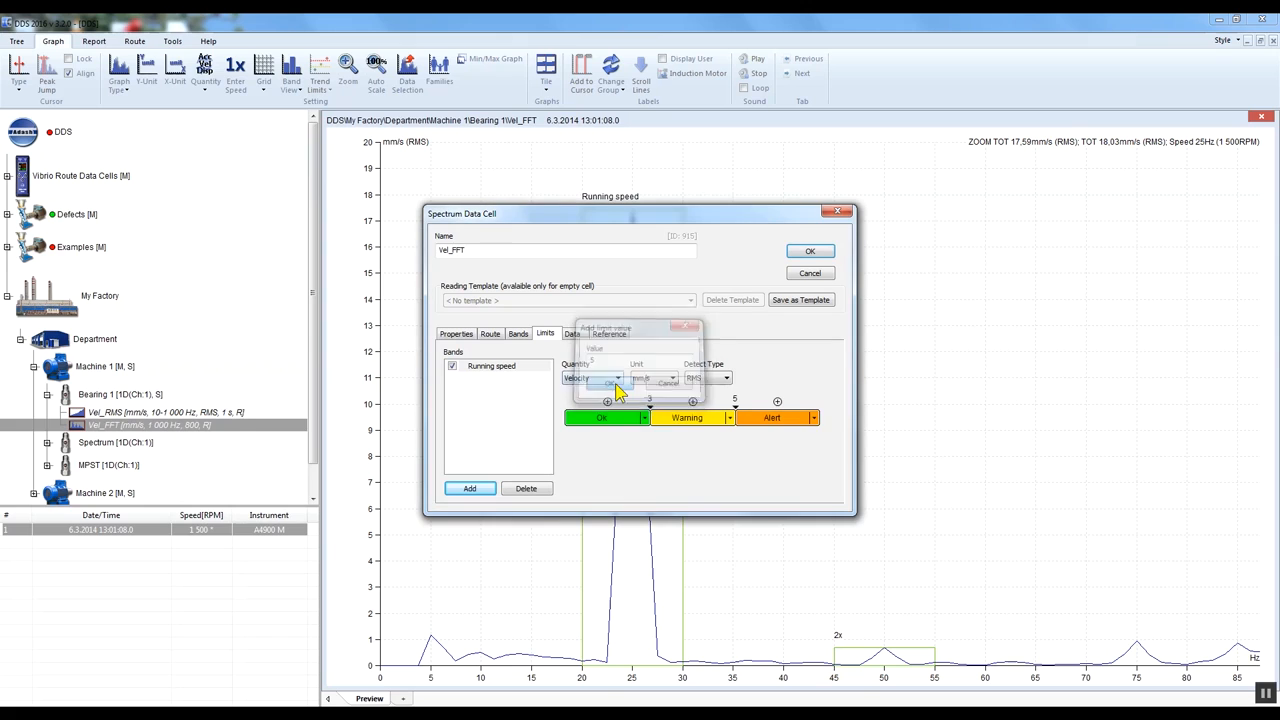
pyautogui.click(778, 402)
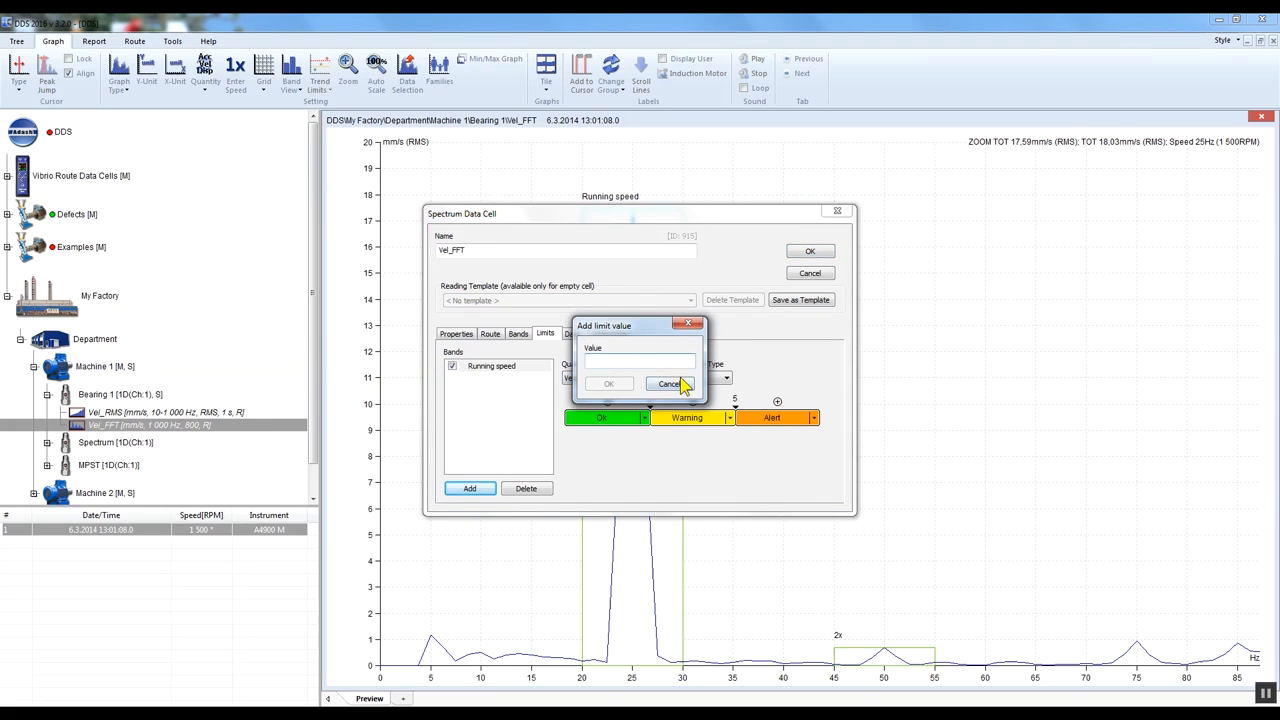
pyautogui.write('7')
pyautogui.click(615, 386)
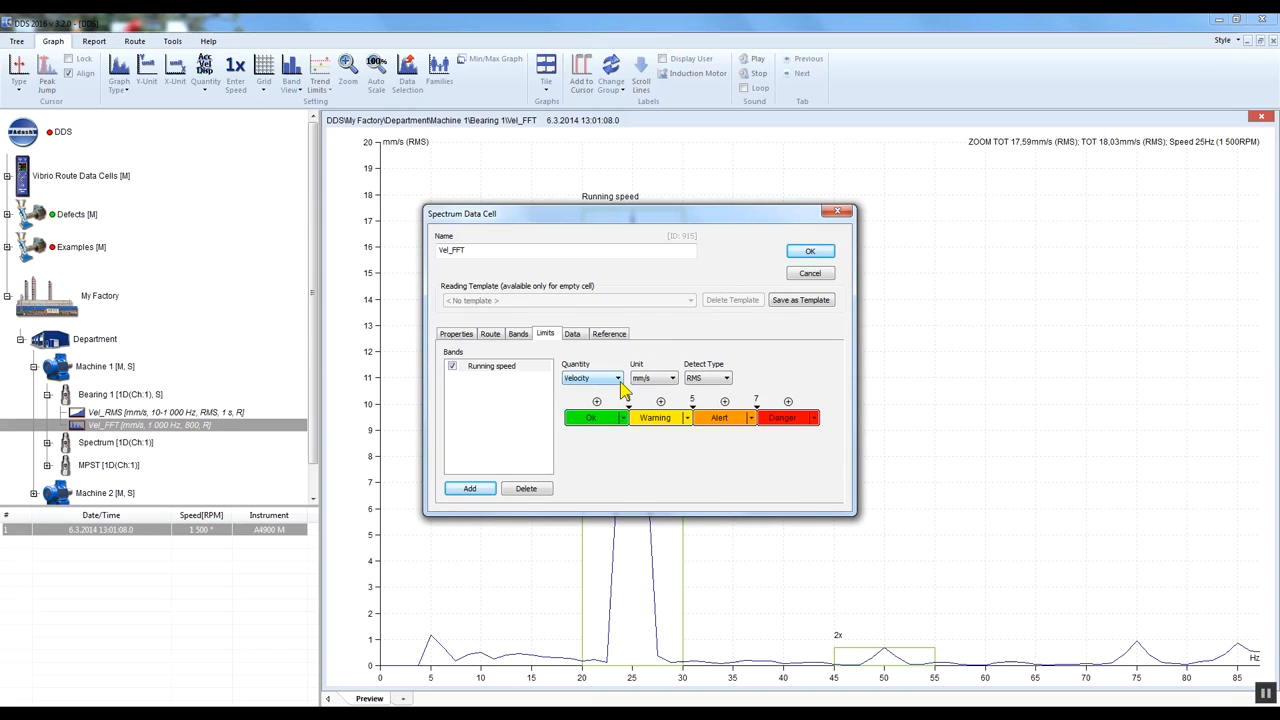
# - Delete the Running speed band's Danger limit and add it again with the value 7
pyautogui.rightClick(757, 404)
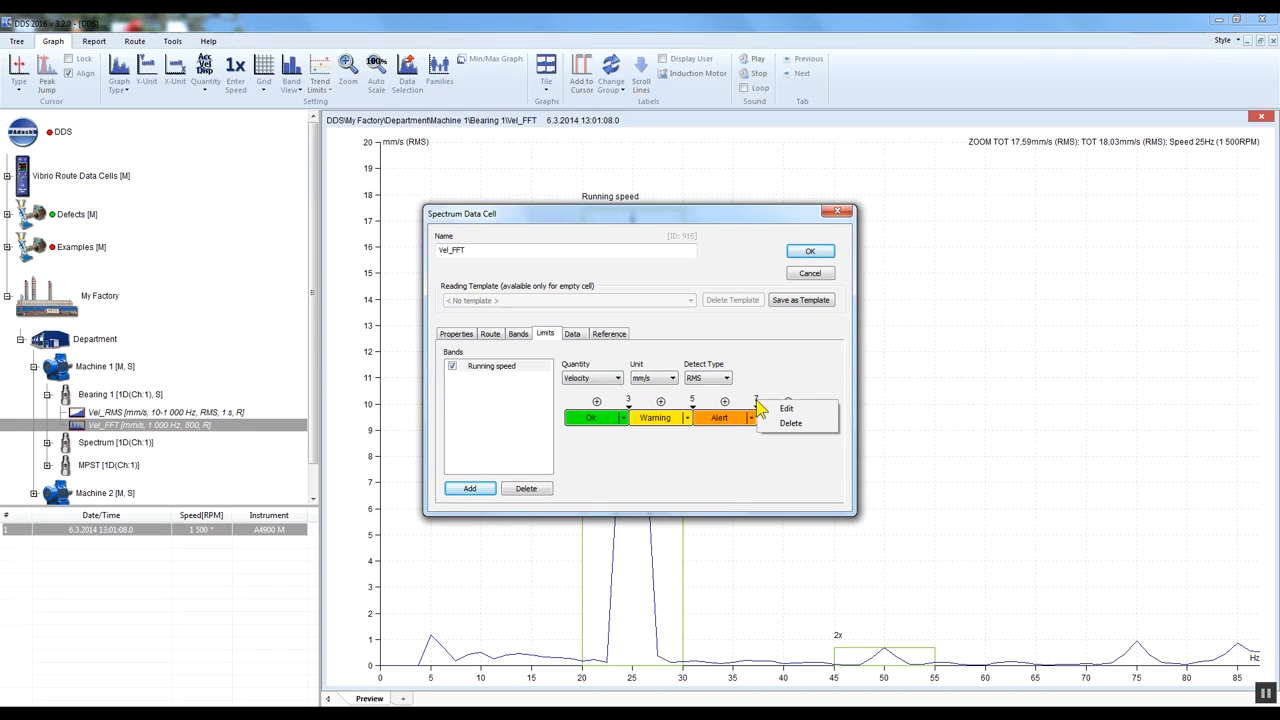
pyautogui.click(791, 424)
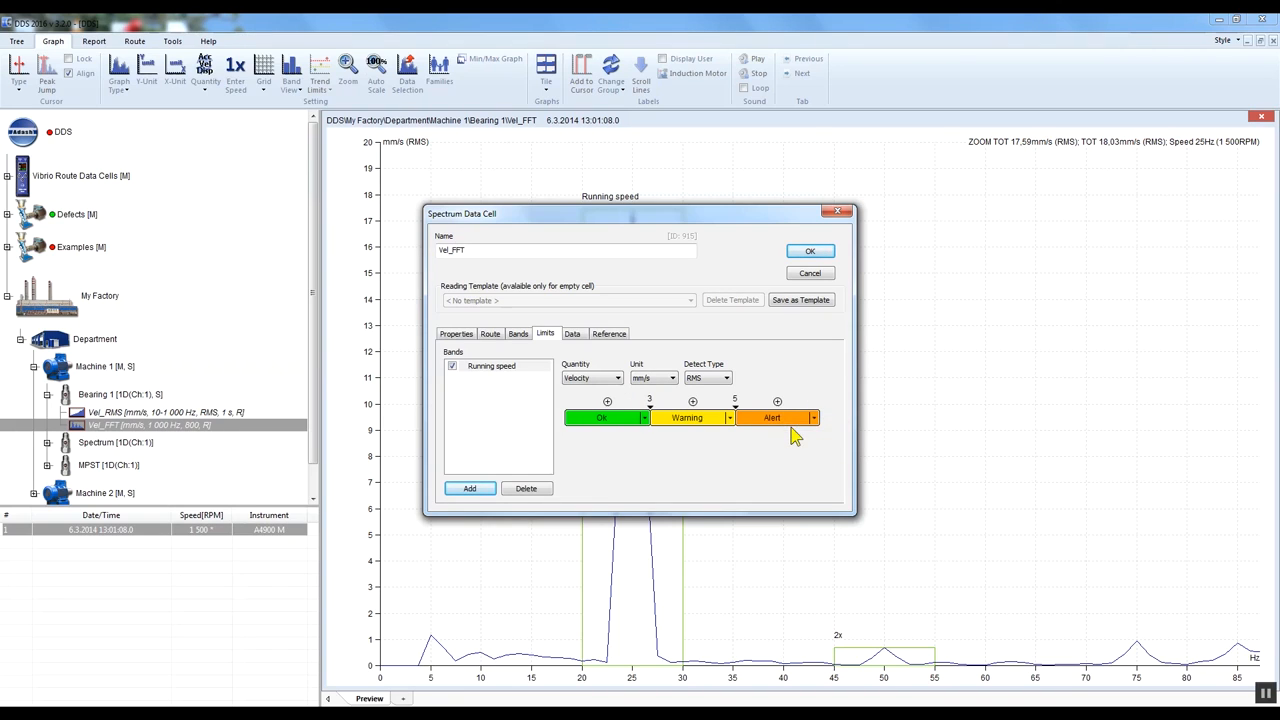
pyautogui.click(777, 402)
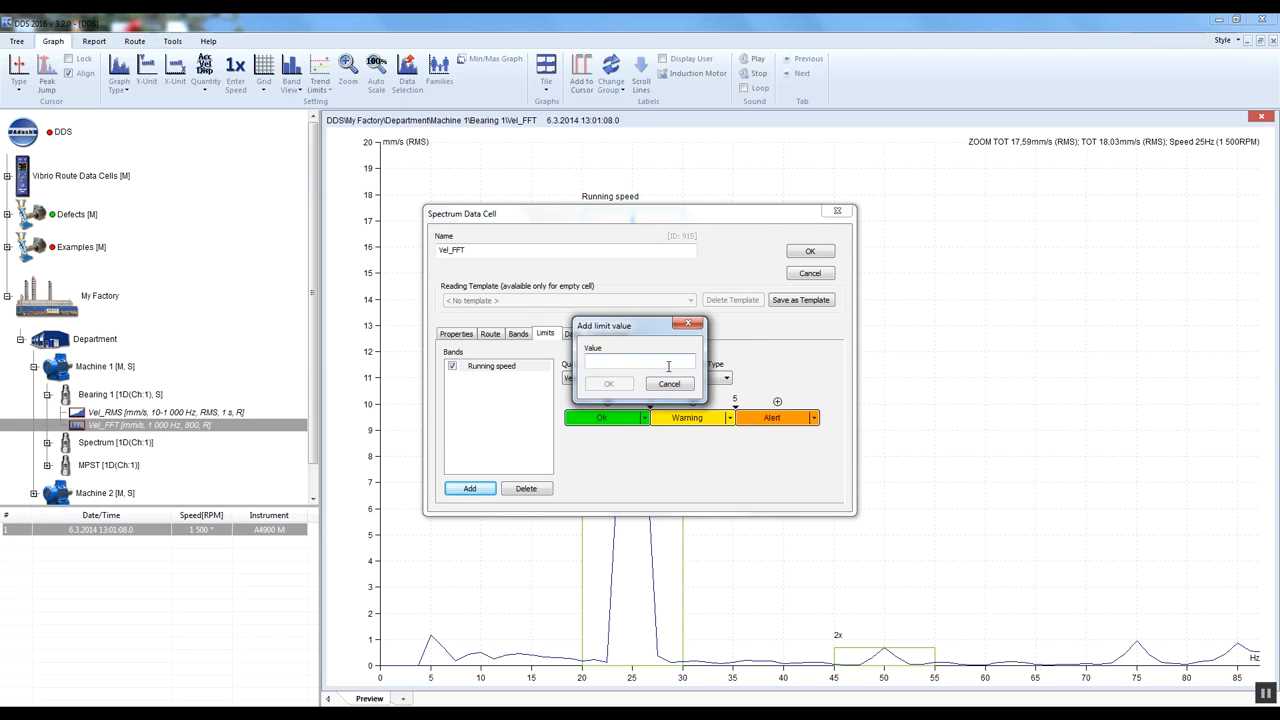
pyautogui.write('7')
pyautogui.click(609, 384)
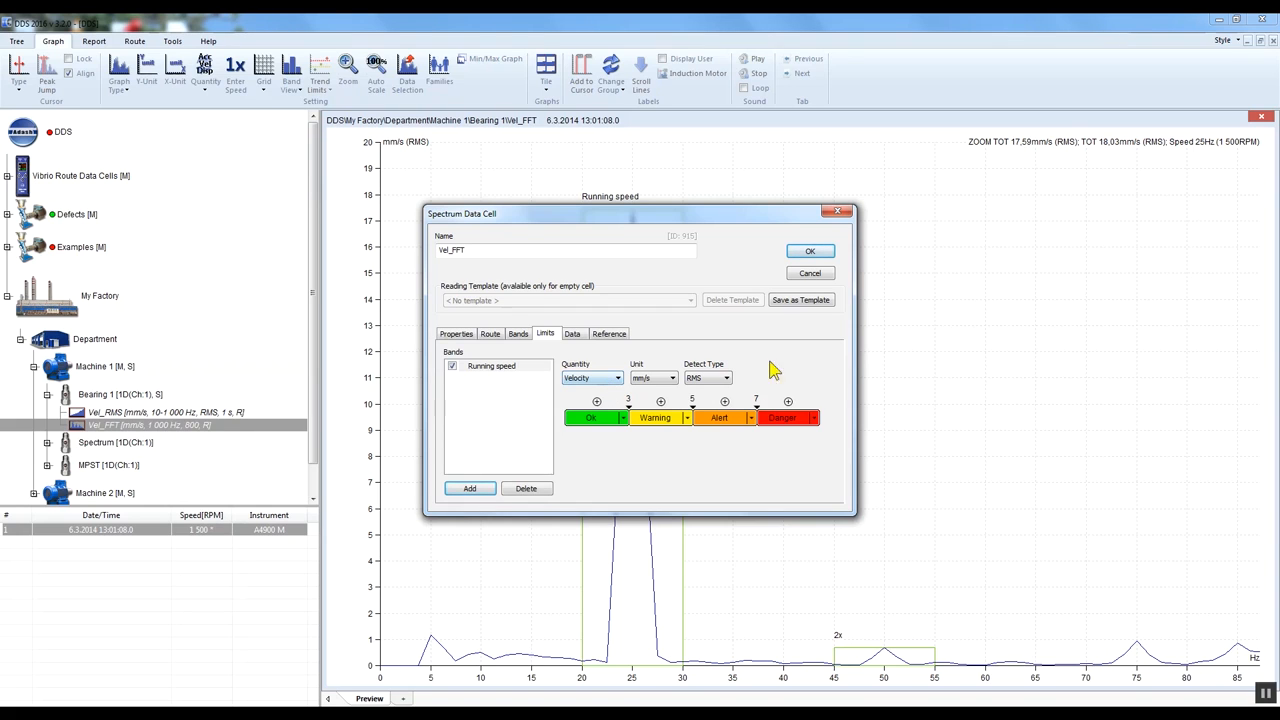
# - Save the Vel_FFT cell's properties and display the spectrum's bands in the With Limits view
pyautogui.click(810, 251)
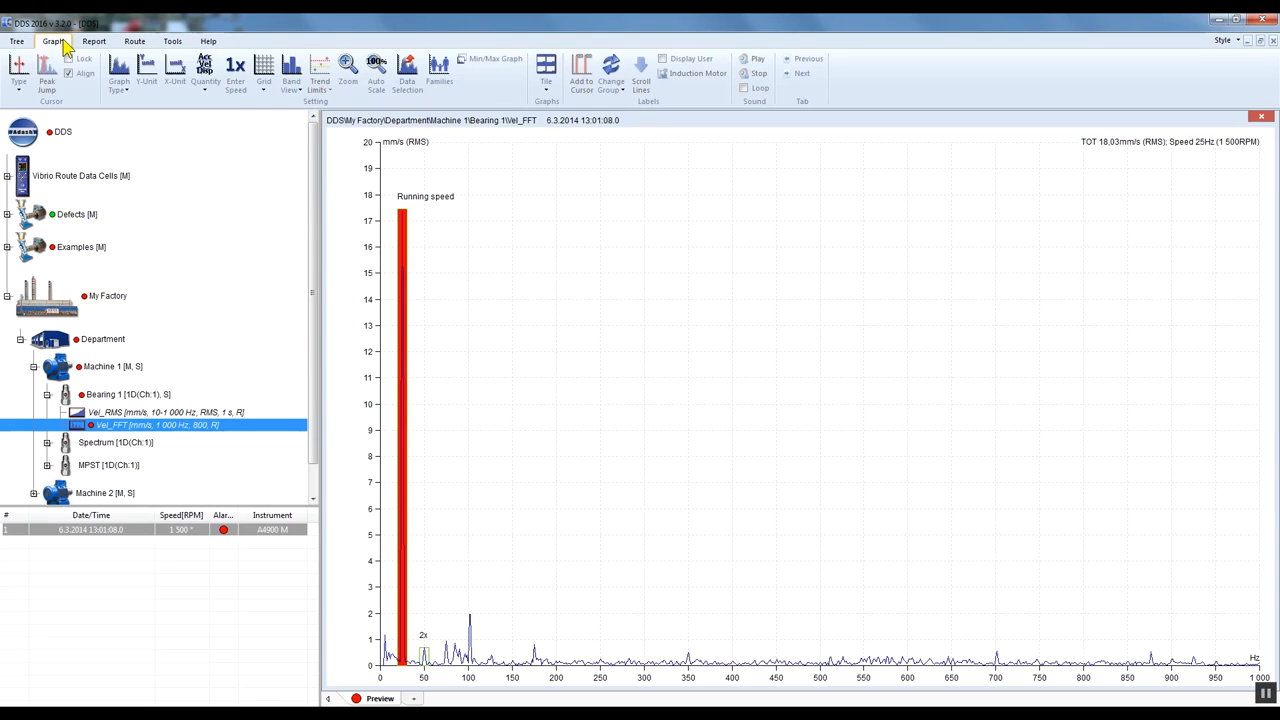
pyautogui.click(291, 80)
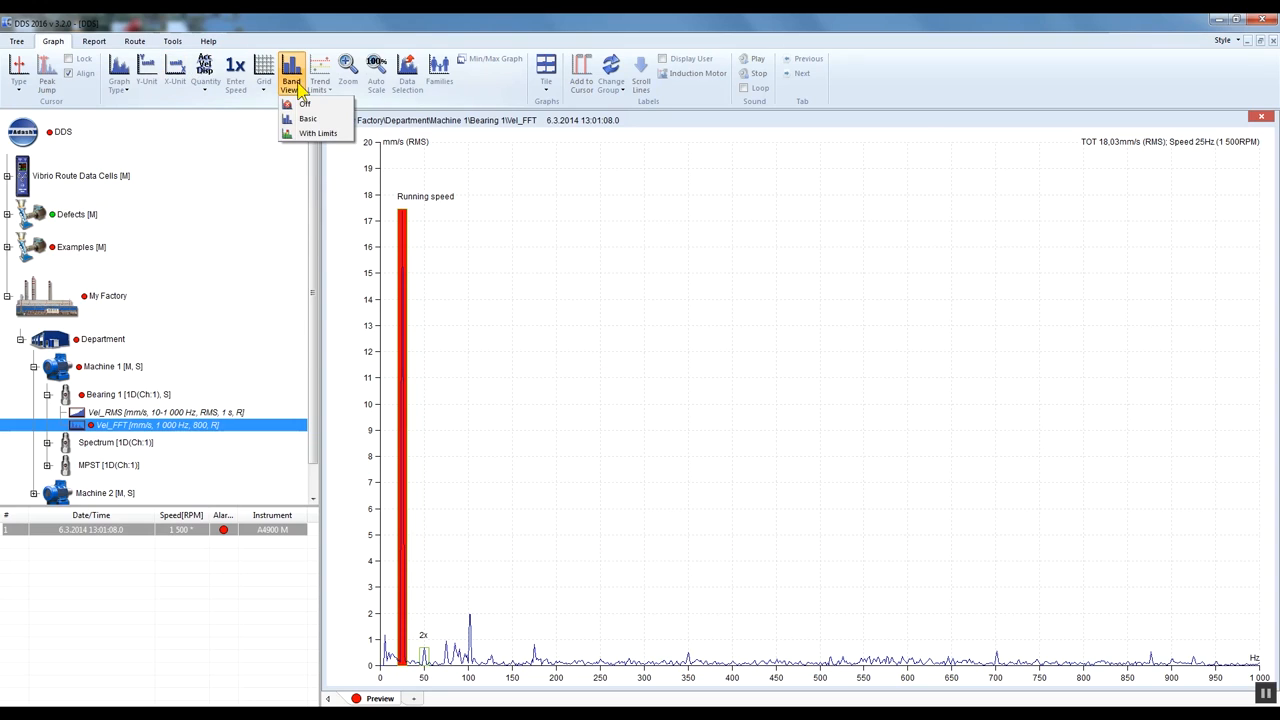
pyautogui.click(344, 135)
pyautogui.moveTo(491, 684); pyautogui.dragTo(373, 688)
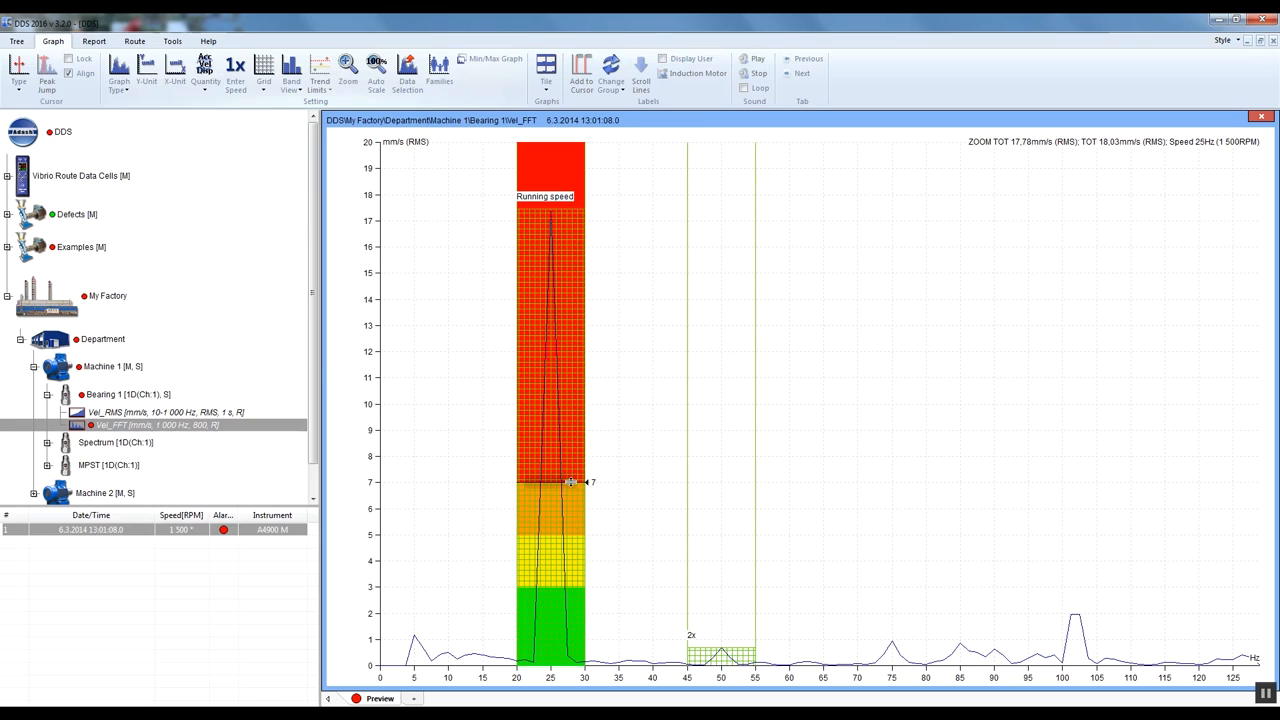
pyautogui.moveTo(570, 482)
pyautogui.mouseDown()
pyautogui.moveTo(563, 426)
pyautogui.moveTo(574, 482)
pyautogui.mouseUp()
# - Turn the spectrum's band view off and switch it to Basic
pyautogui.click(298, 88)
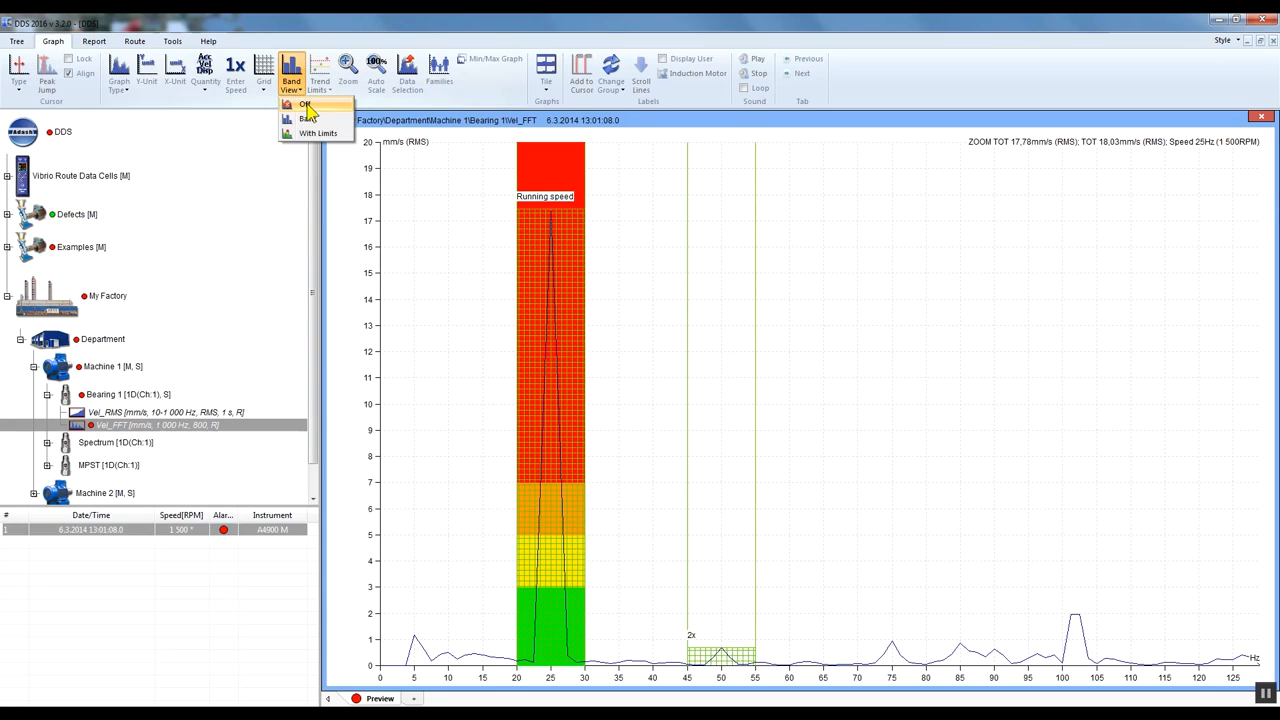
pyautogui.click(306, 105)
pyautogui.click(290, 86)
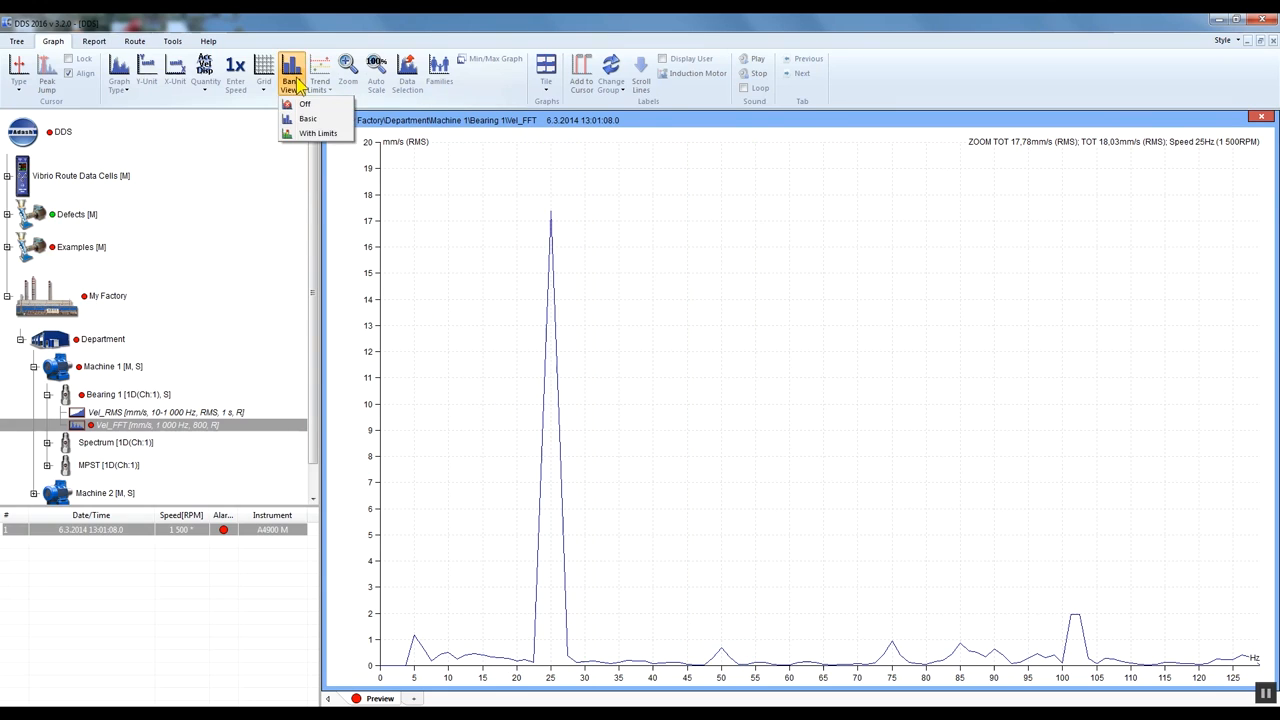
pyautogui.click(310, 118)
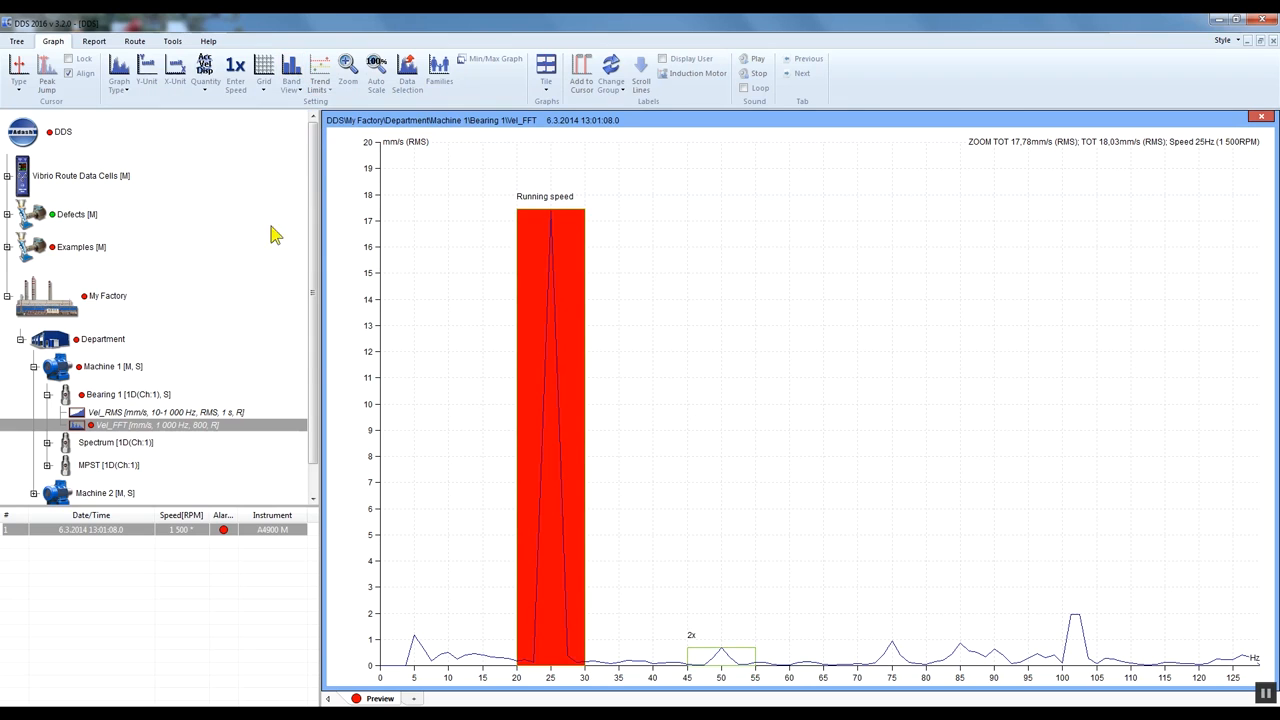
# - Disable use of the 2x band in the Vel_FFT cell's properties and save them
pyautogui.rightClick(197, 430)
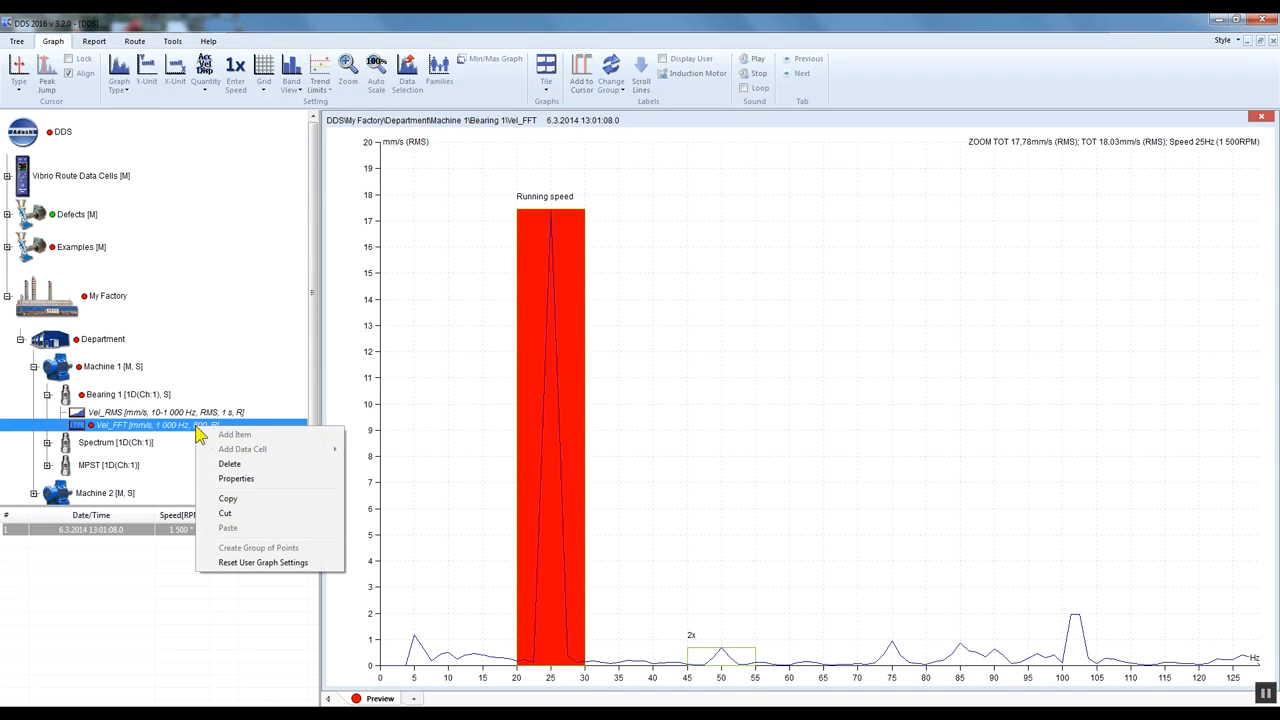
pyautogui.click(236, 478)
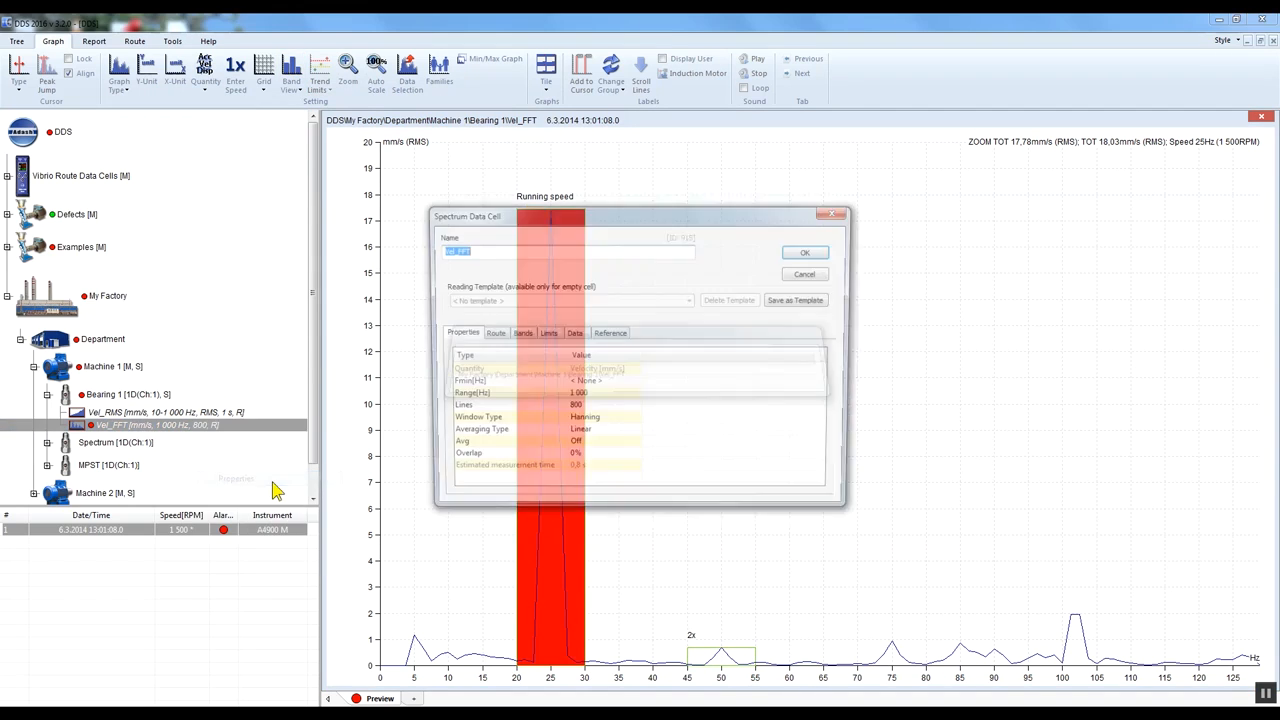
pyautogui.click(518, 334)
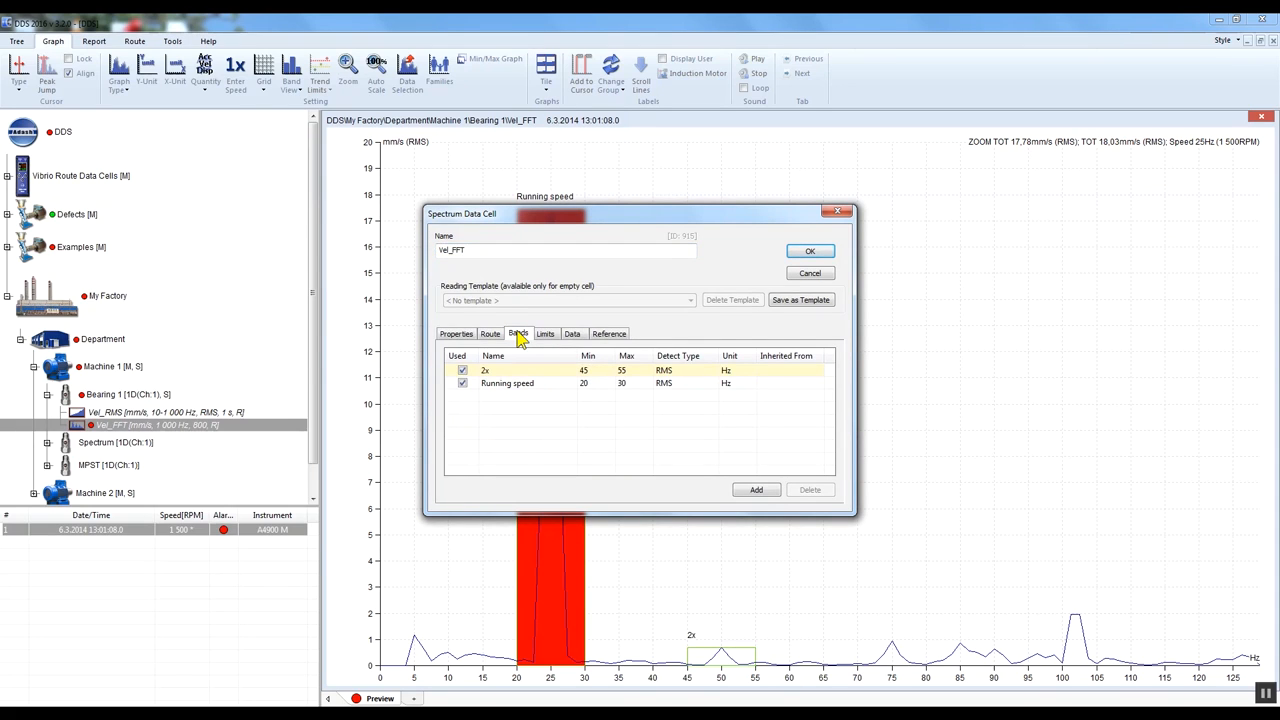
pyautogui.click(463, 371)
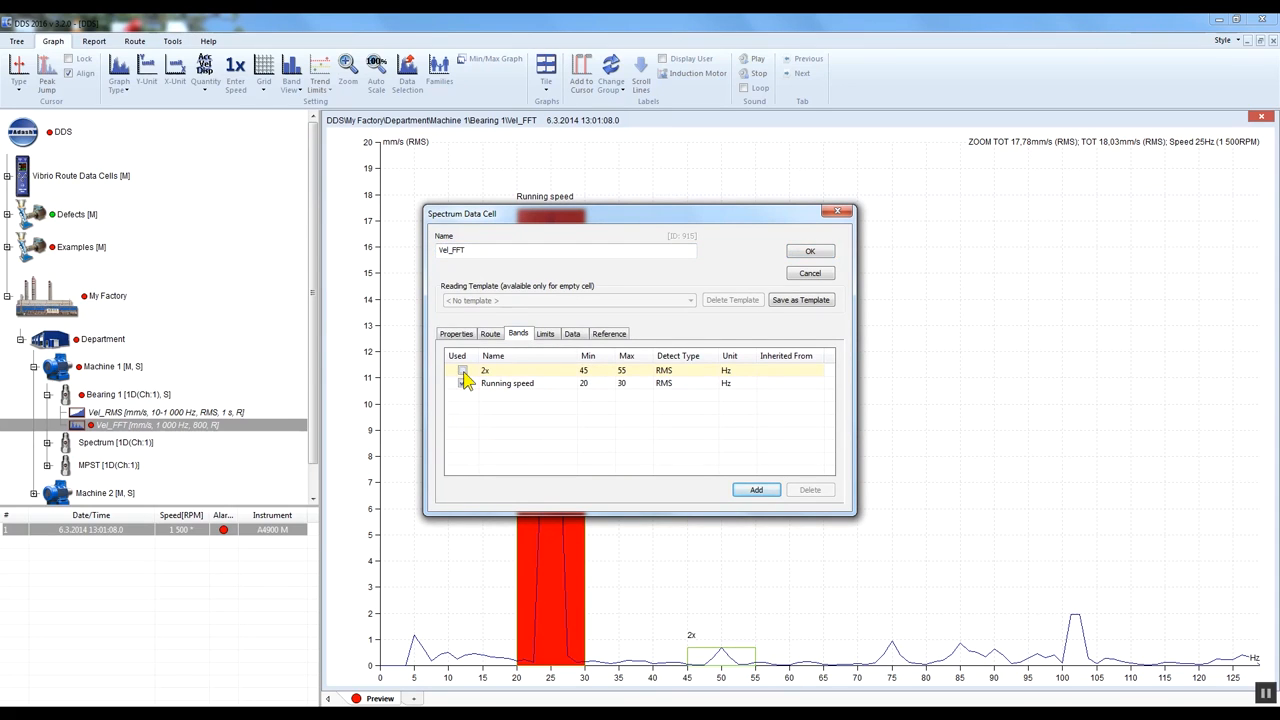
pyautogui.click(810, 254)
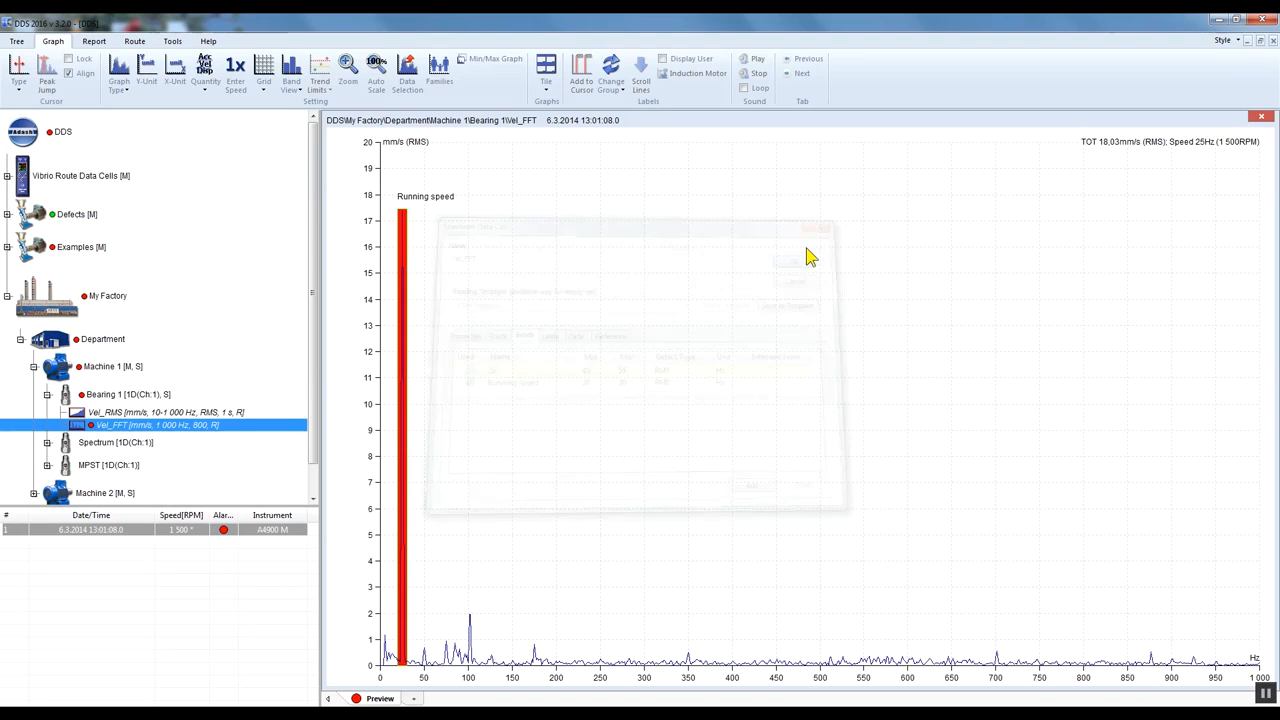
pyautogui.moveTo(489, 670); pyautogui.dragTo(342, 668)
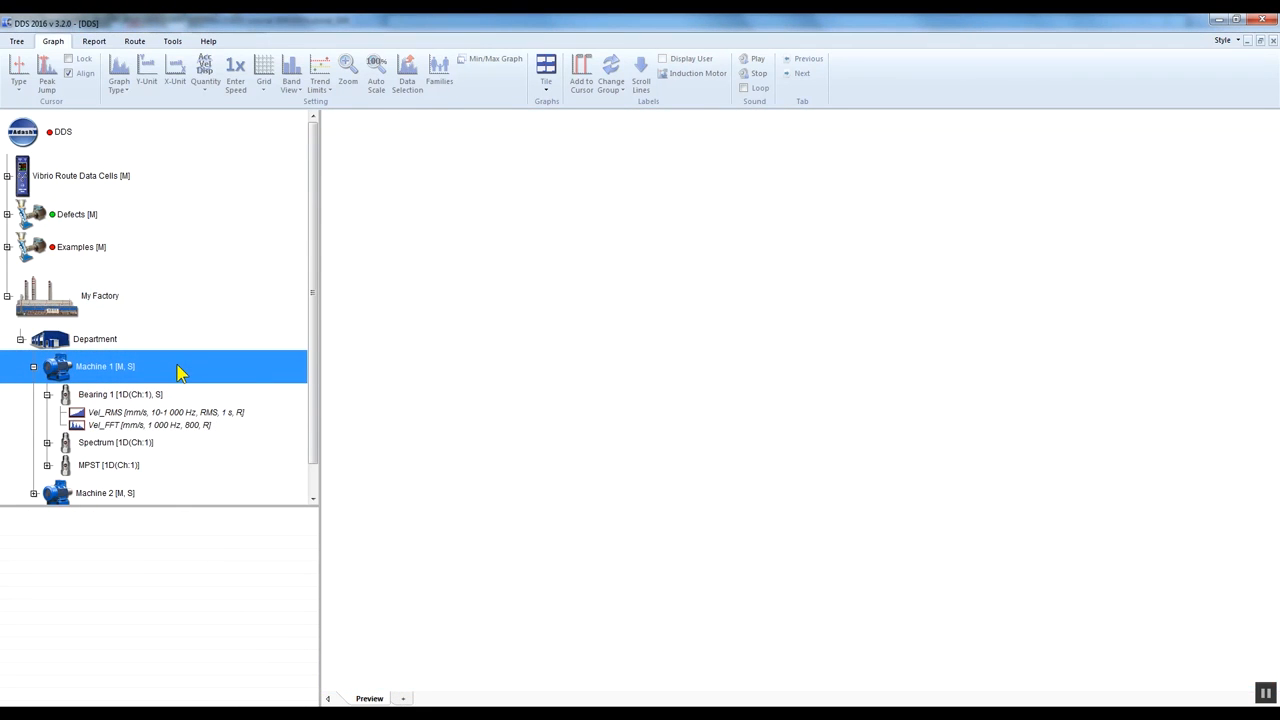
# - Add a frequency band named "Machine speed" in Machine 1's properties
pyautogui.click(107, 343)
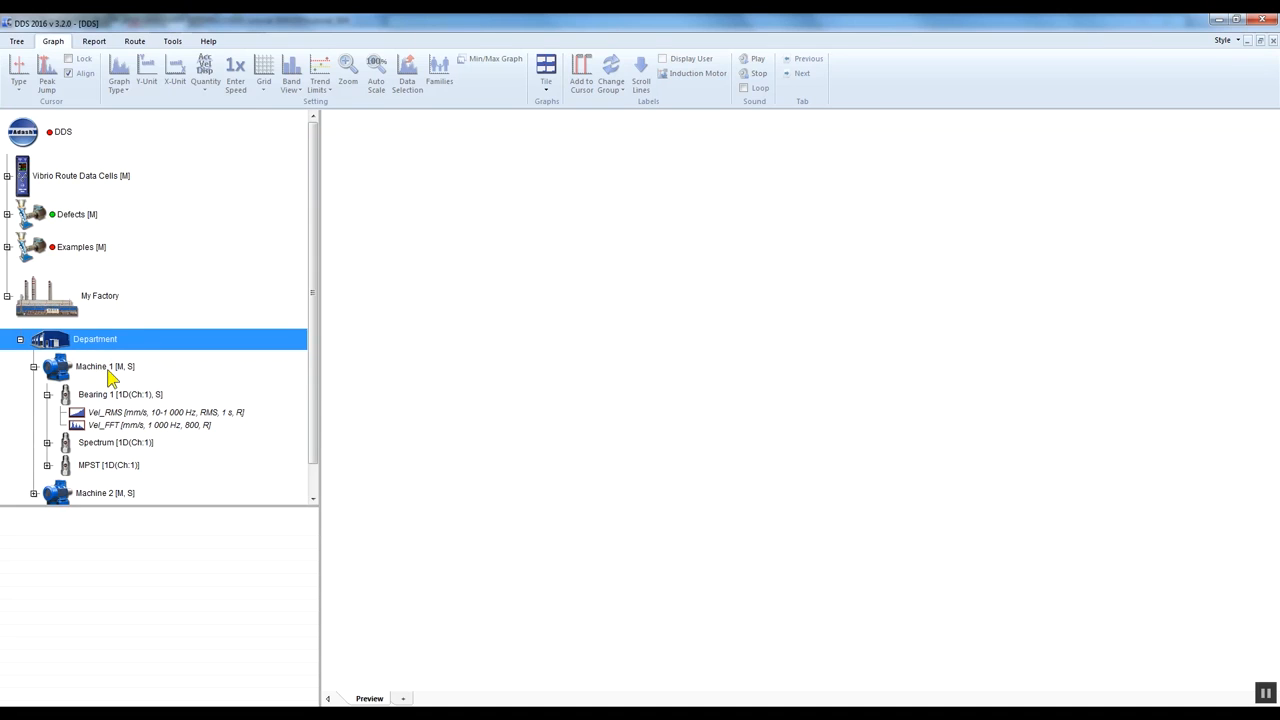
pyautogui.click(114, 371)
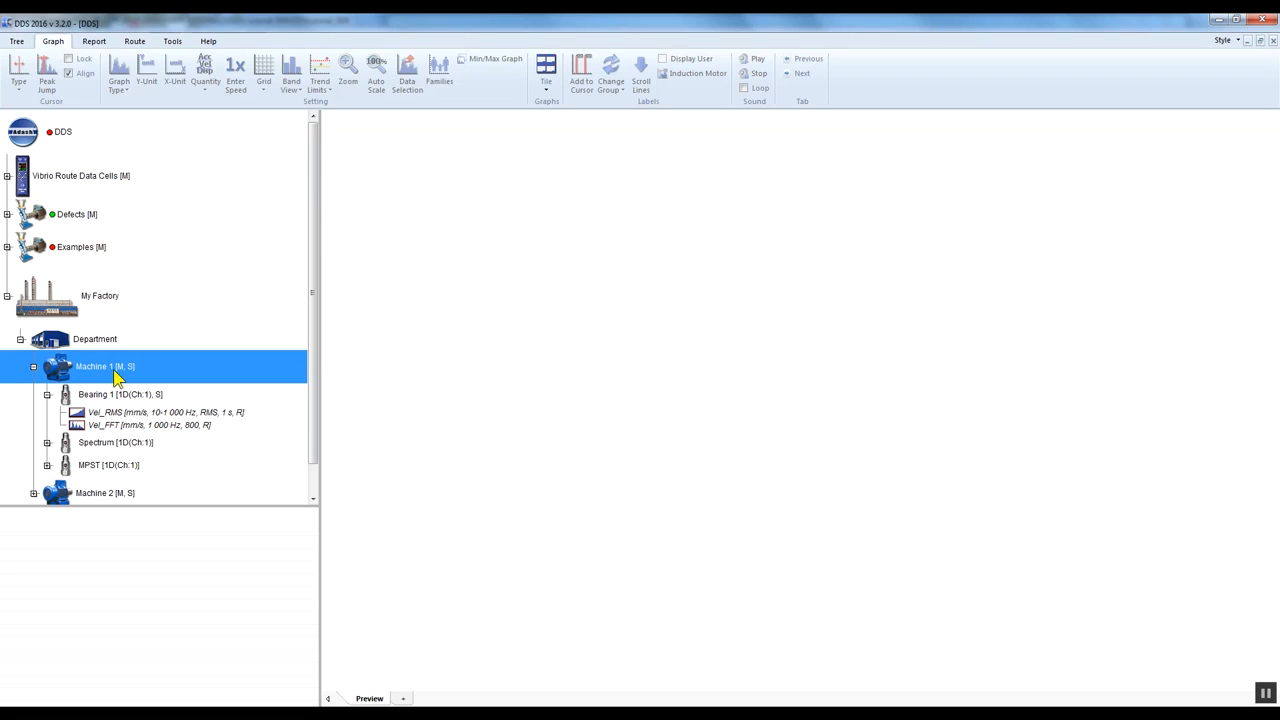
pyautogui.rightClick(153, 372)
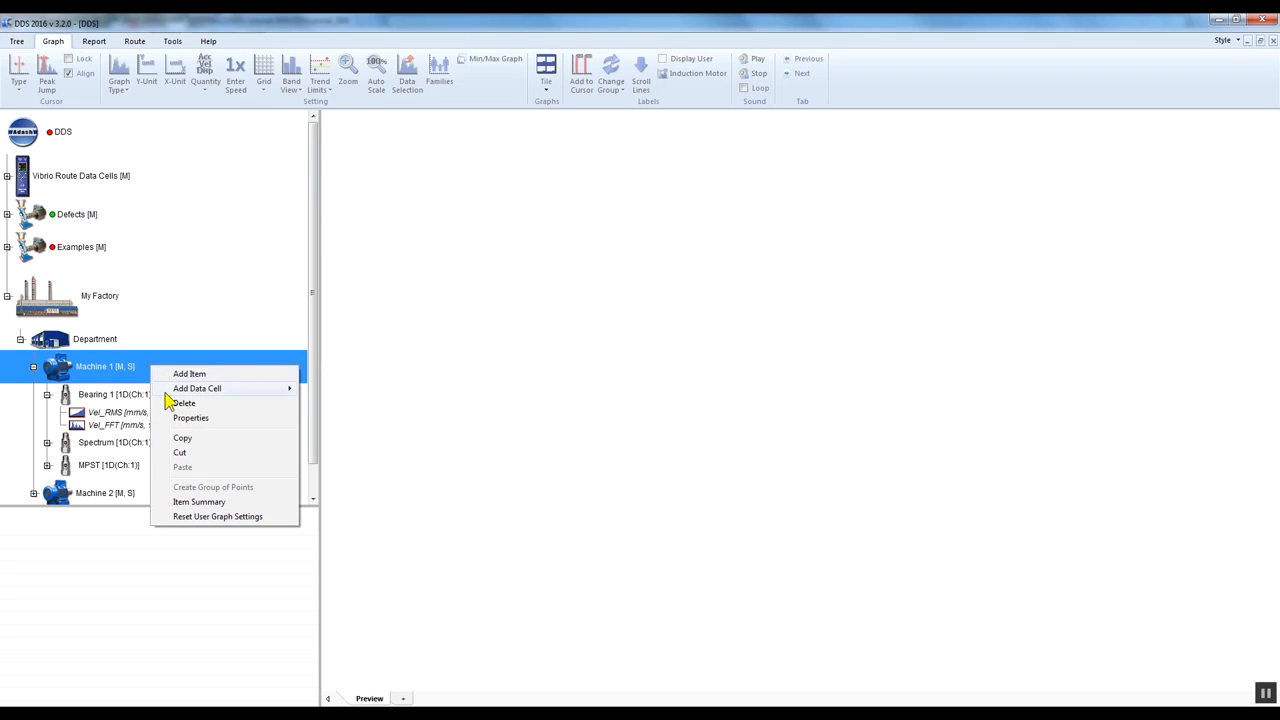
pyautogui.click(219, 419)
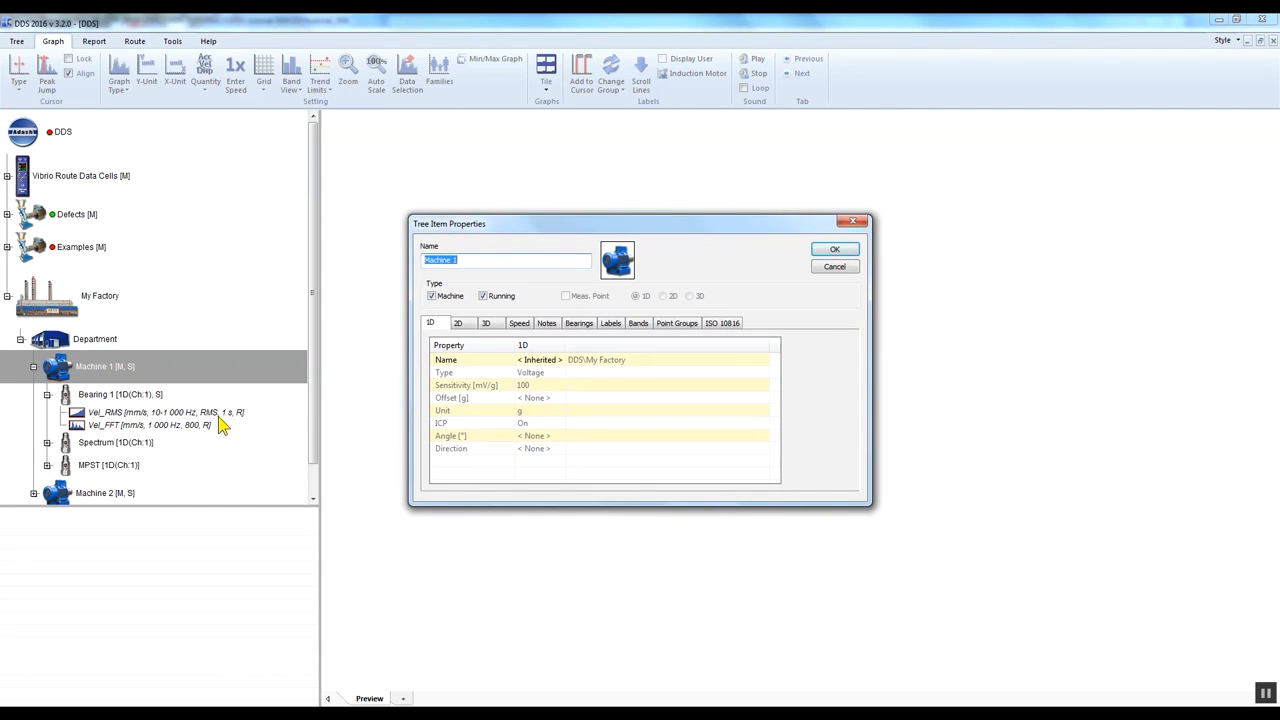
pyautogui.click(645, 326)
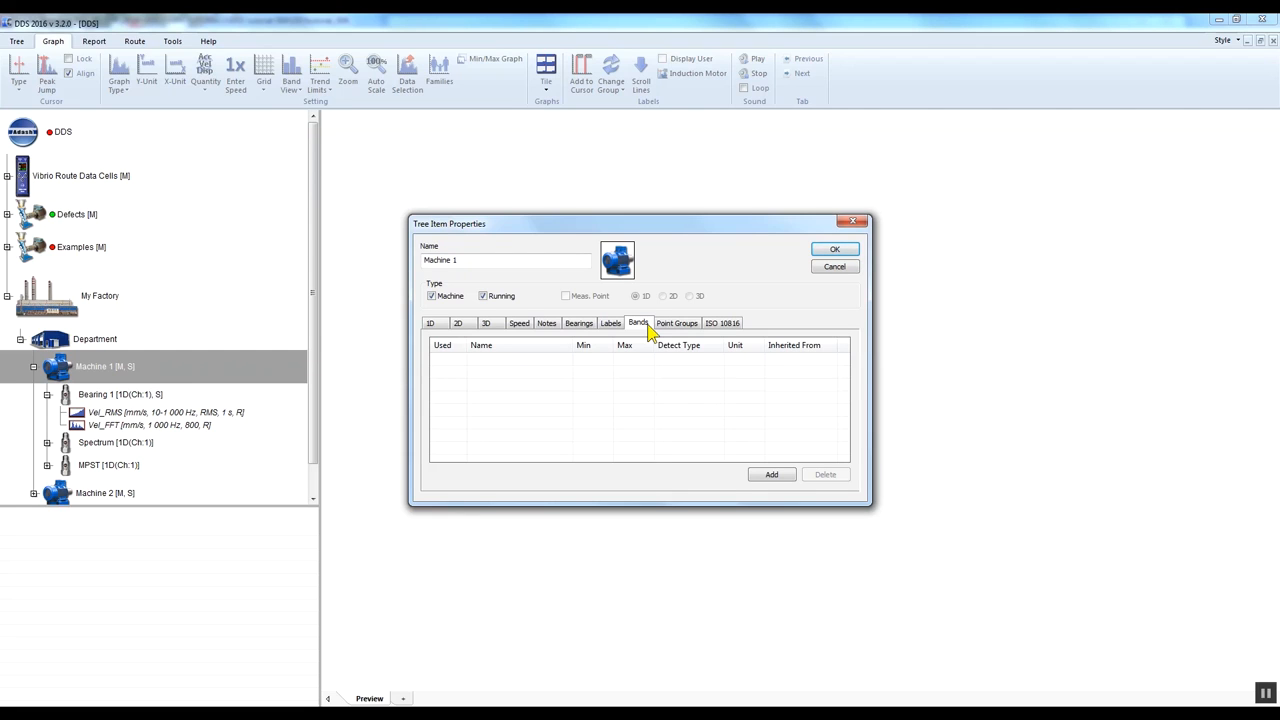
pyautogui.click(774, 474)
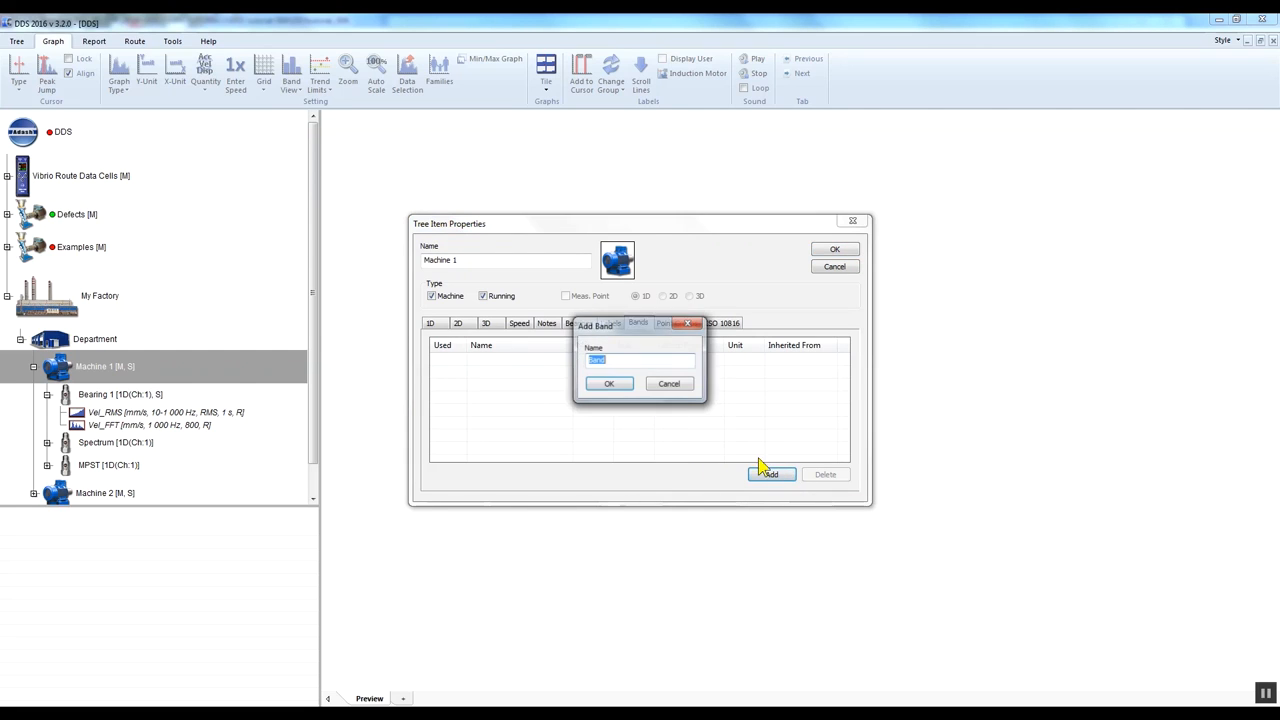
pyautogui.write('Machine spee')
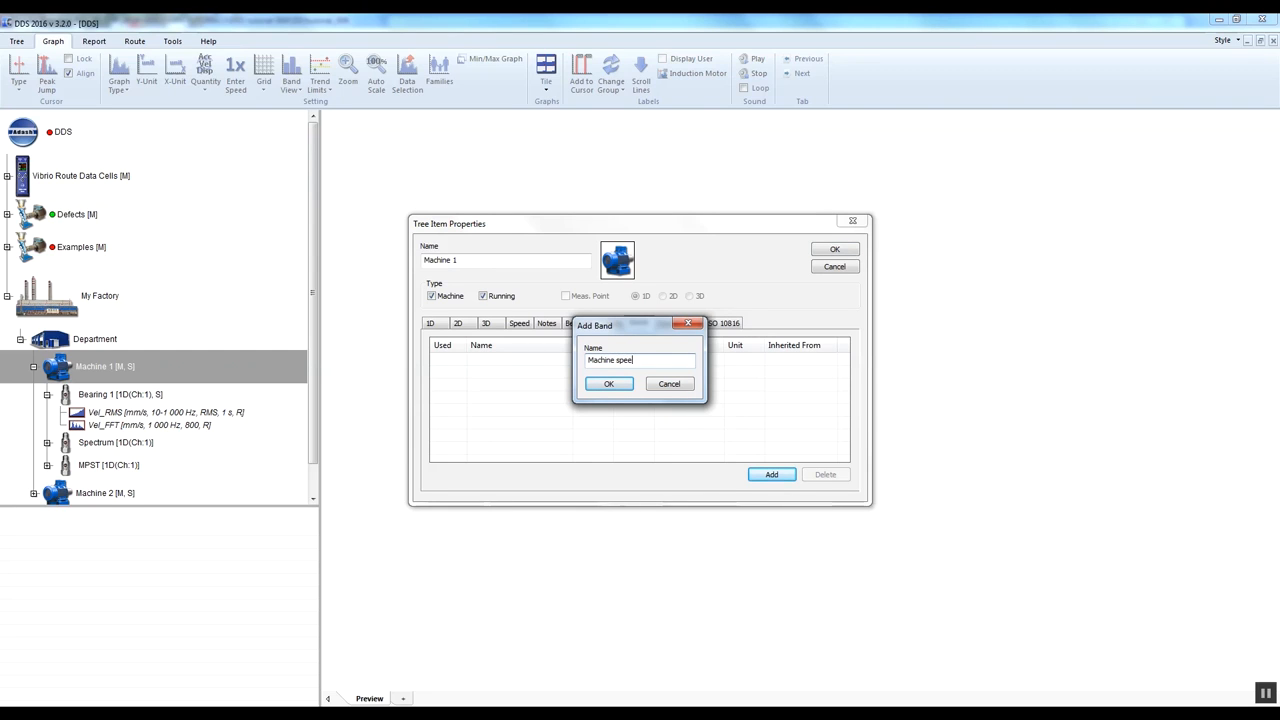
pyautogui.click(608, 384)
# - Set the Machine speed band's range to 20–30 Hz and save Machine 1's properties
pyautogui.click(578, 360)
pyautogui.write('2030')
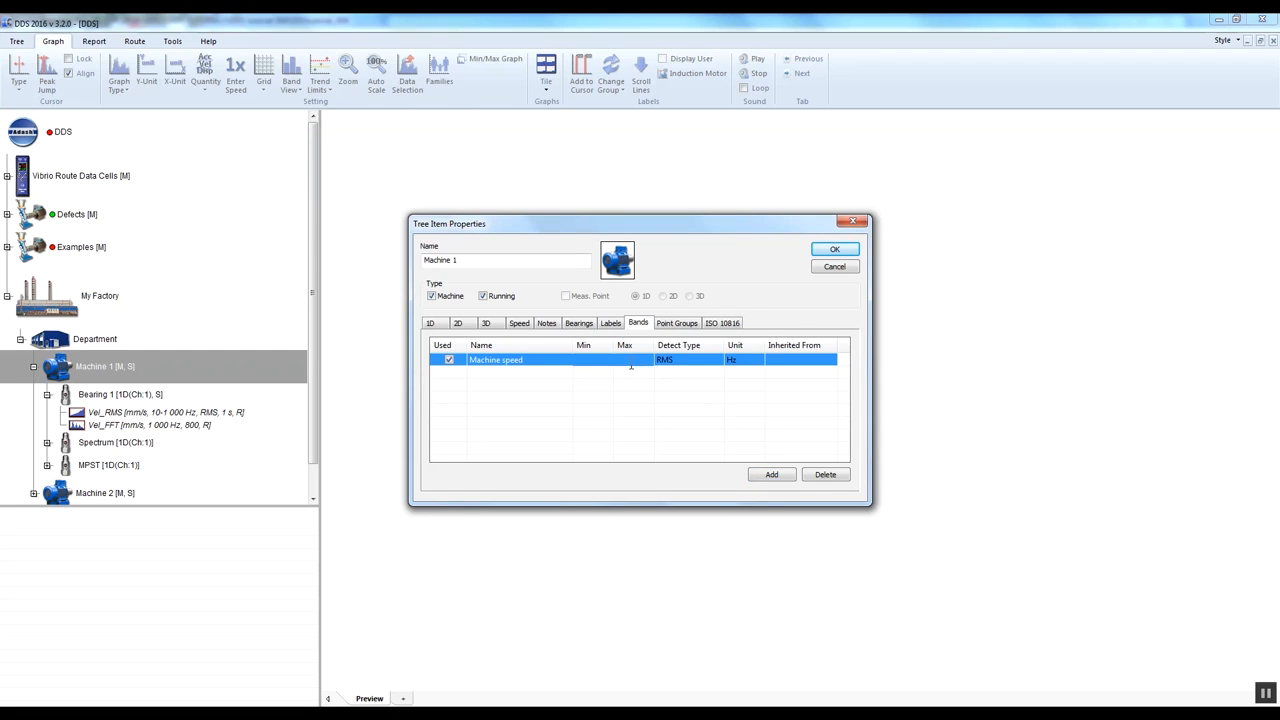
pyautogui.press('Tab')
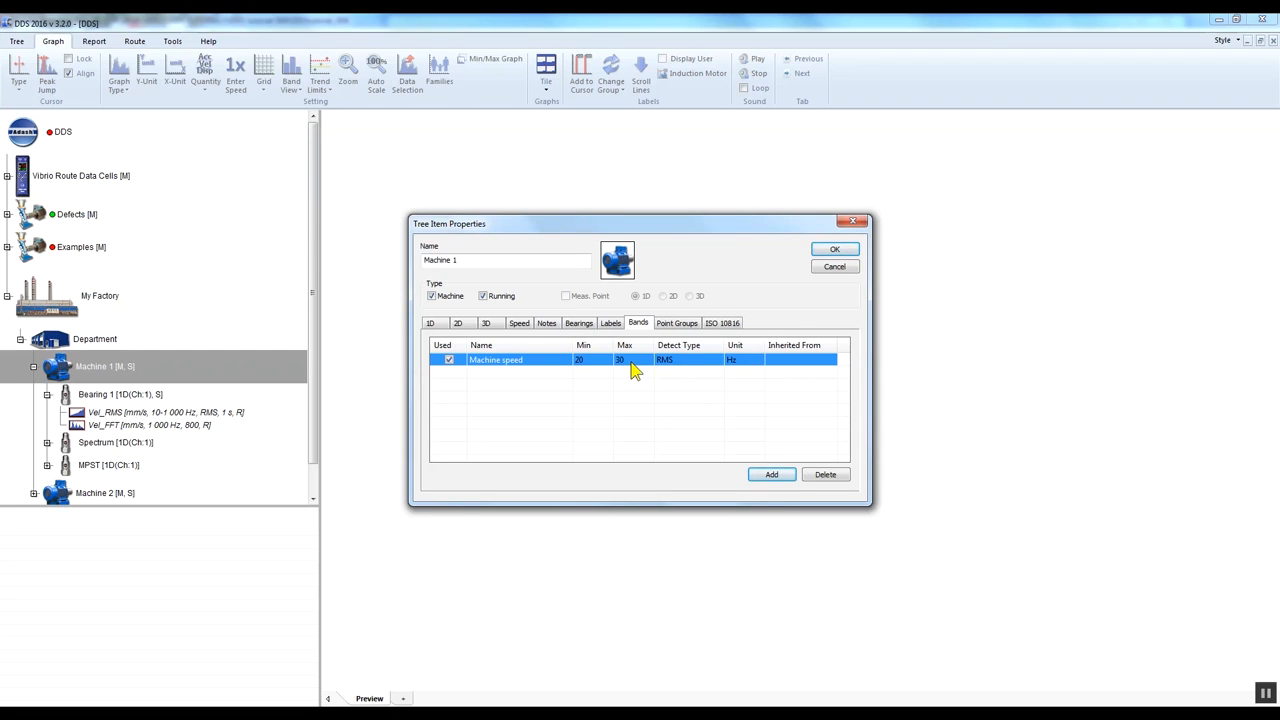
pyautogui.click(843, 251)
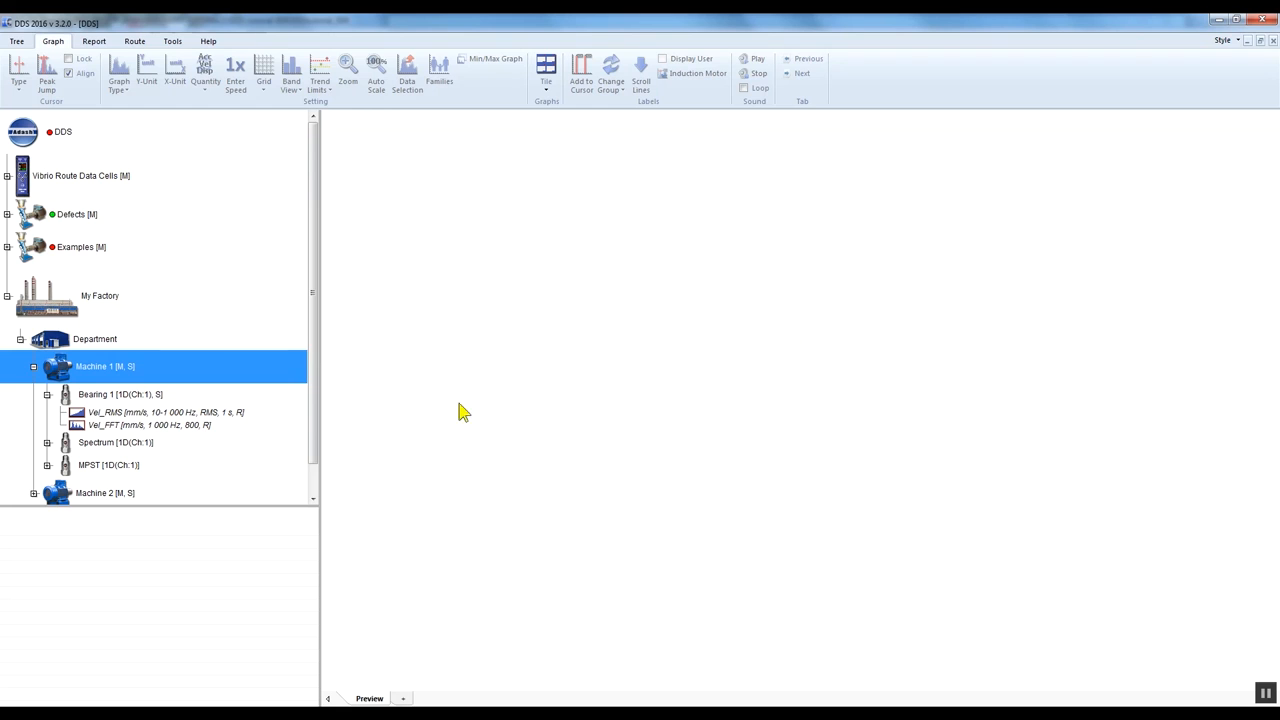
# - Review the bands in the properties of Bearing 1's Vel_FFT cell and start adding limits for the Machine speed band
pyautogui.click(185, 426)
pyautogui.rightClick(222, 428)
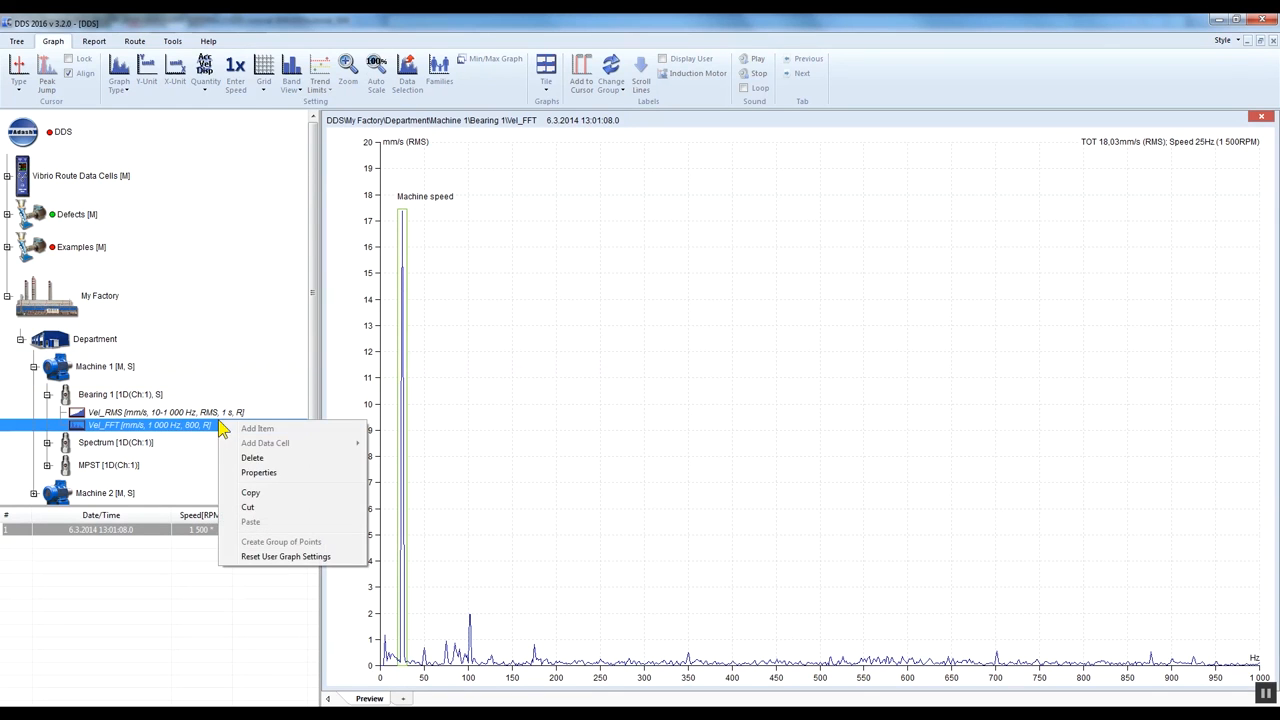
pyautogui.click(288, 480)
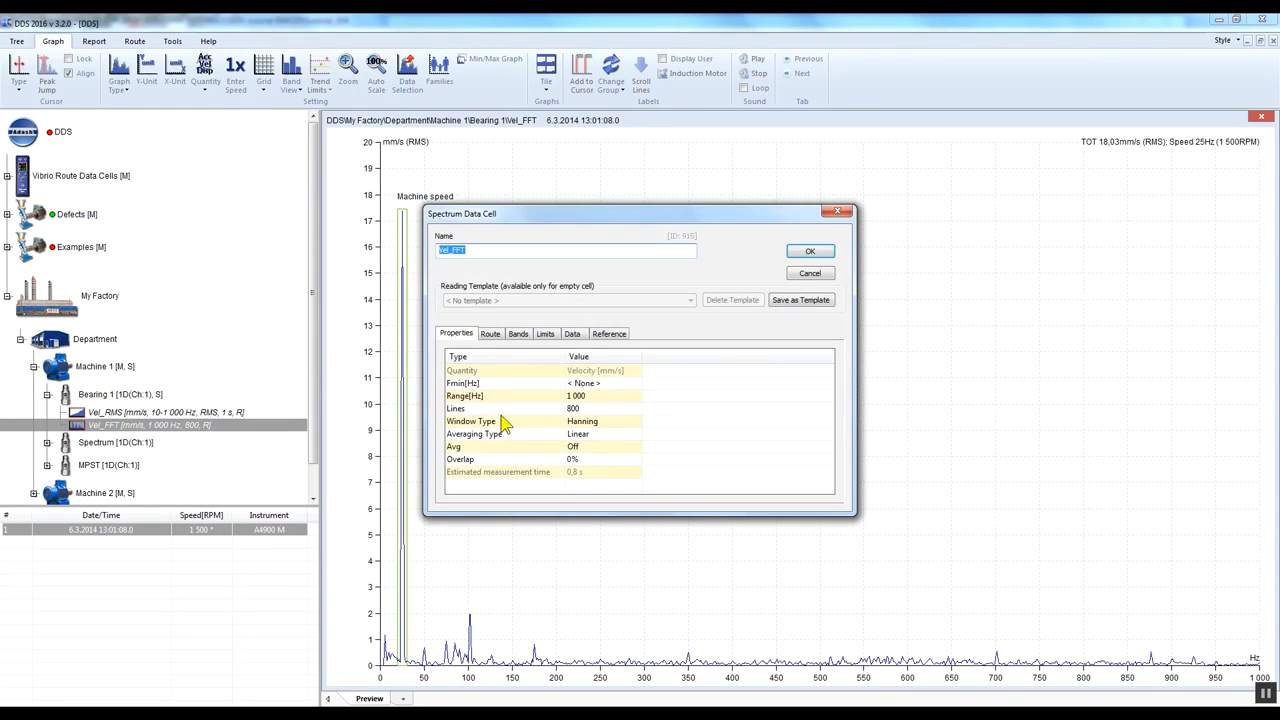
pyautogui.click(522, 335)
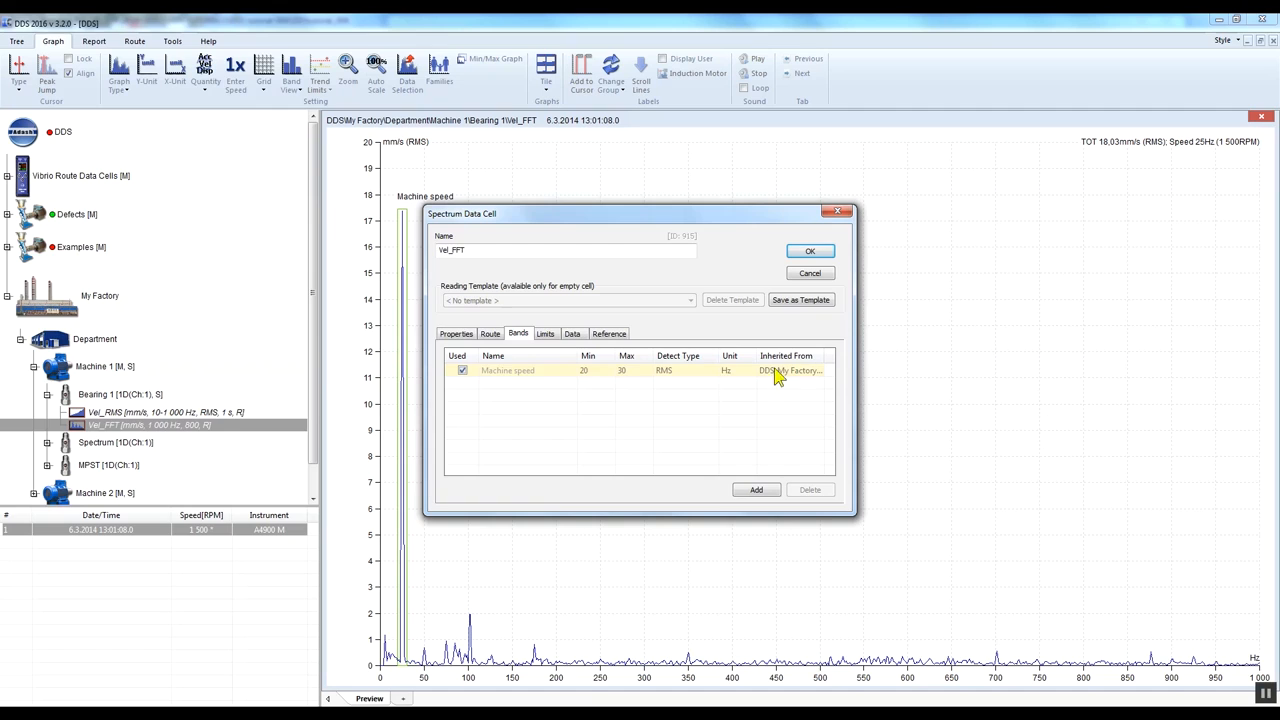
pyautogui.click(547, 335)
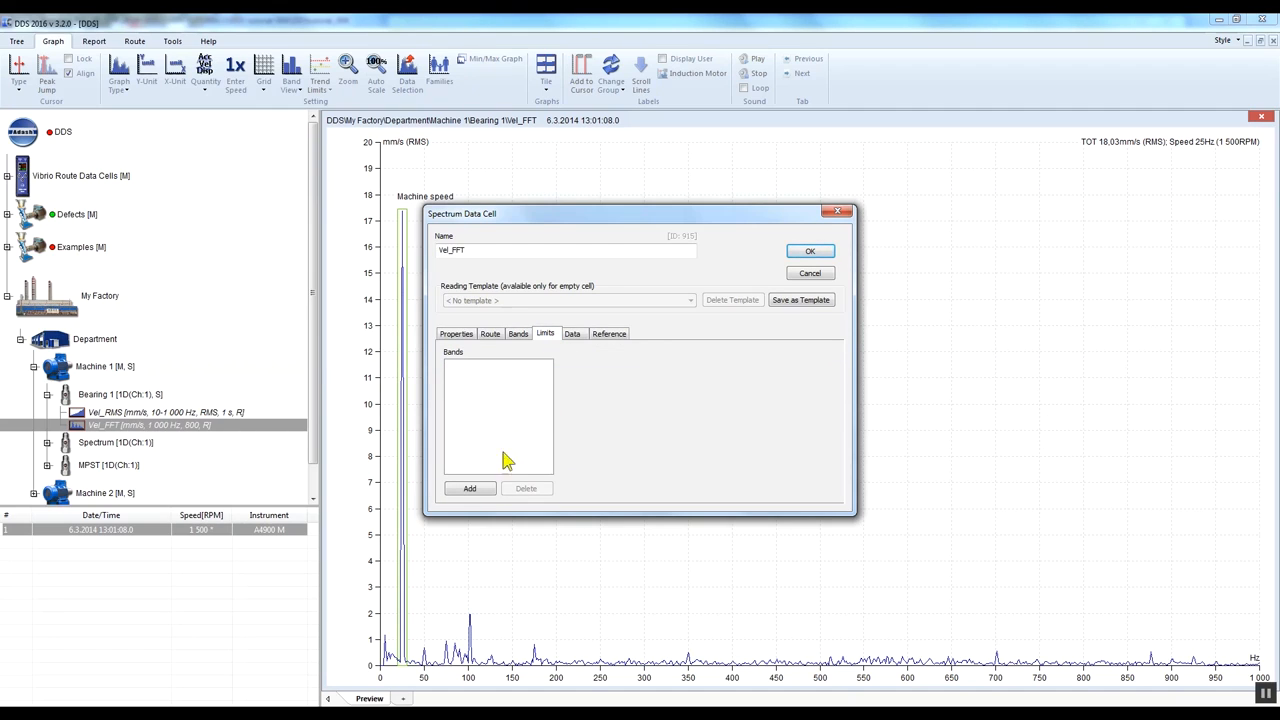
pyautogui.click(482, 489)
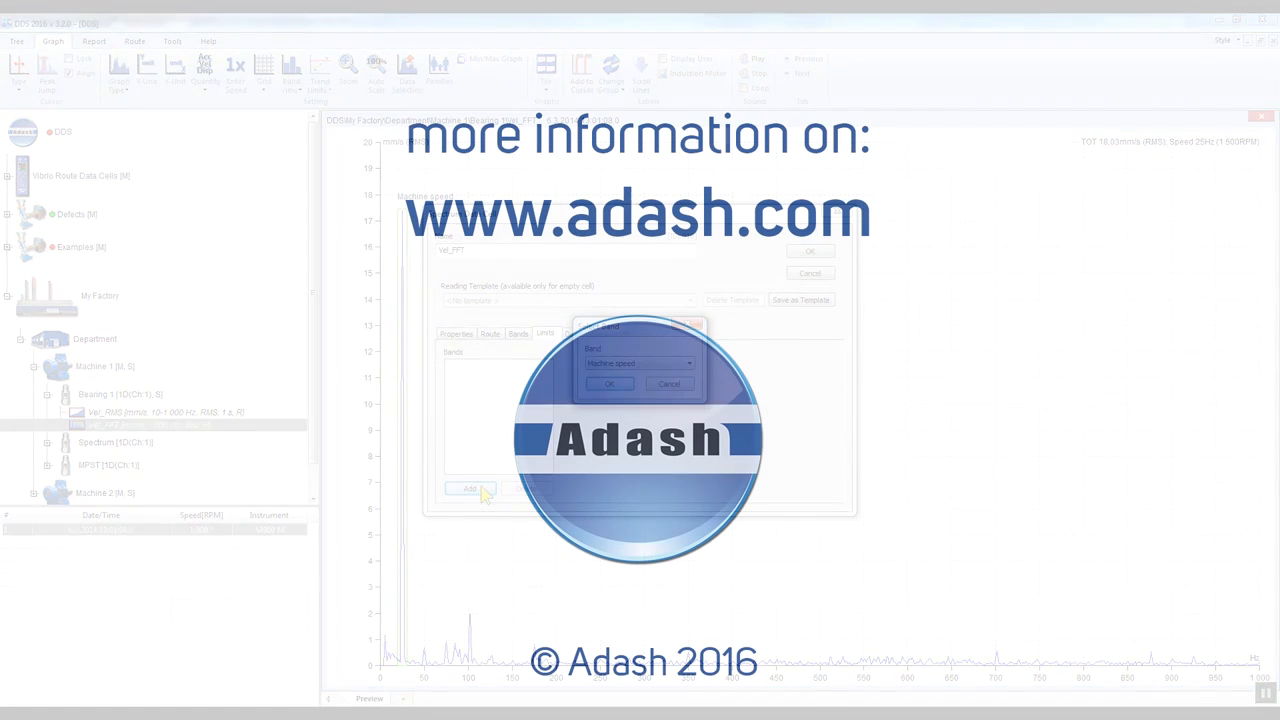